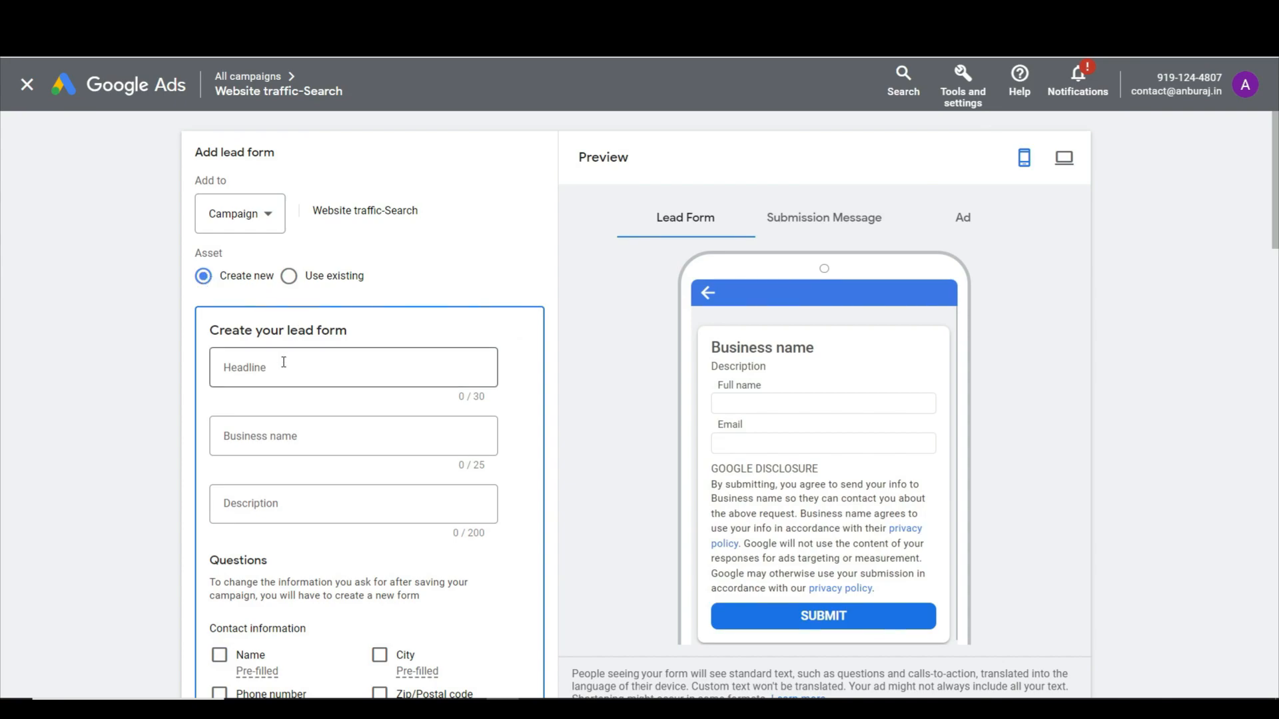
Enter "Want to Learn Marketing" as the lead form's headline and "Simplified E-Learning" as the business name
{"action": "left_click", "coordinate": [320, 371]}
{"action": "type", "text": "Want to Learn Marketing"}
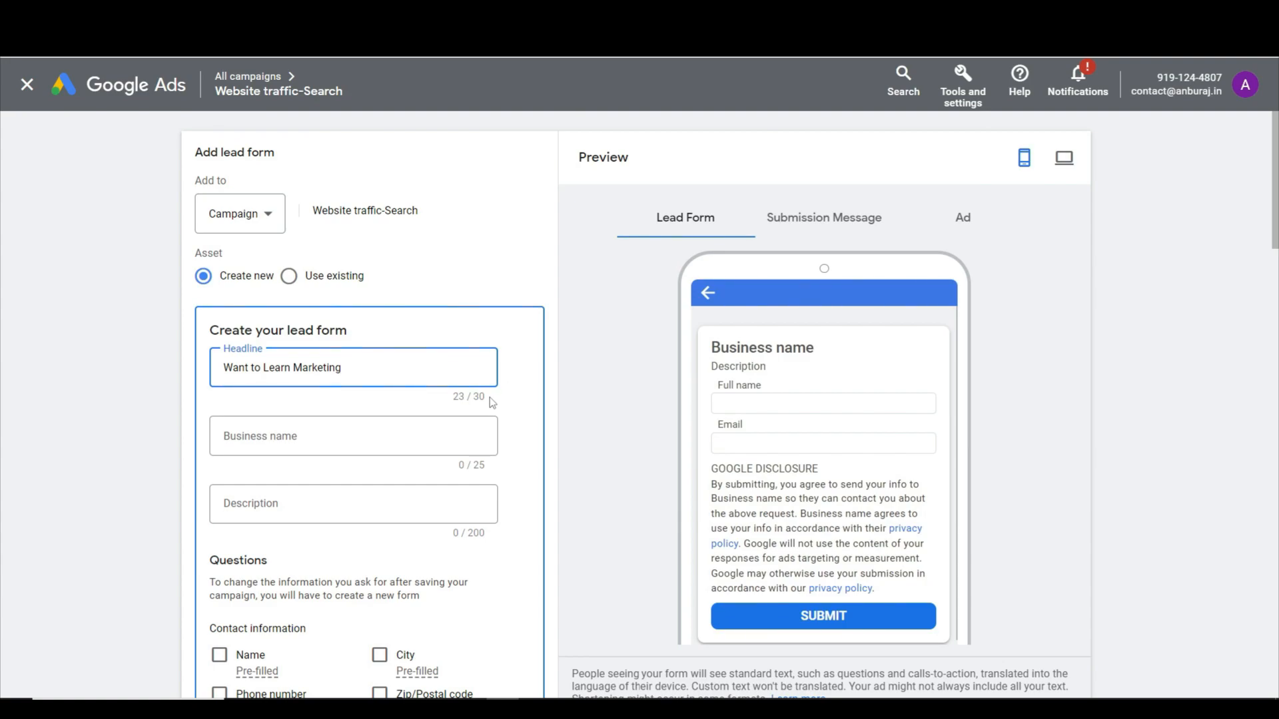
{"action": "key", "text": "alt+Tab"}
{"action": "left_click", "coordinate": [320, 431]}
{"action": "type", "text": "Simplified E-Learning"}
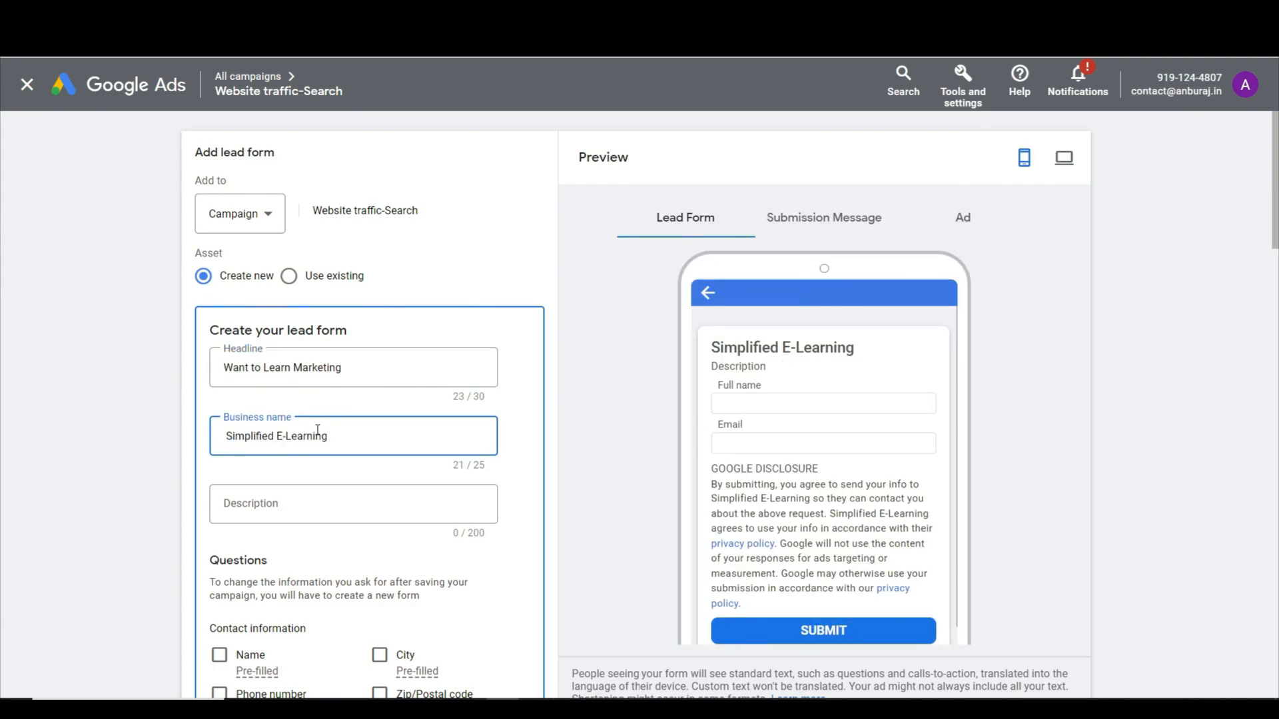
Enter the form description "Helping you to grow your career in Digital Marketing using proven, effective, and modern marketing strategies in Tamil."
{"action": "left_click", "coordinate": [321, 501]}
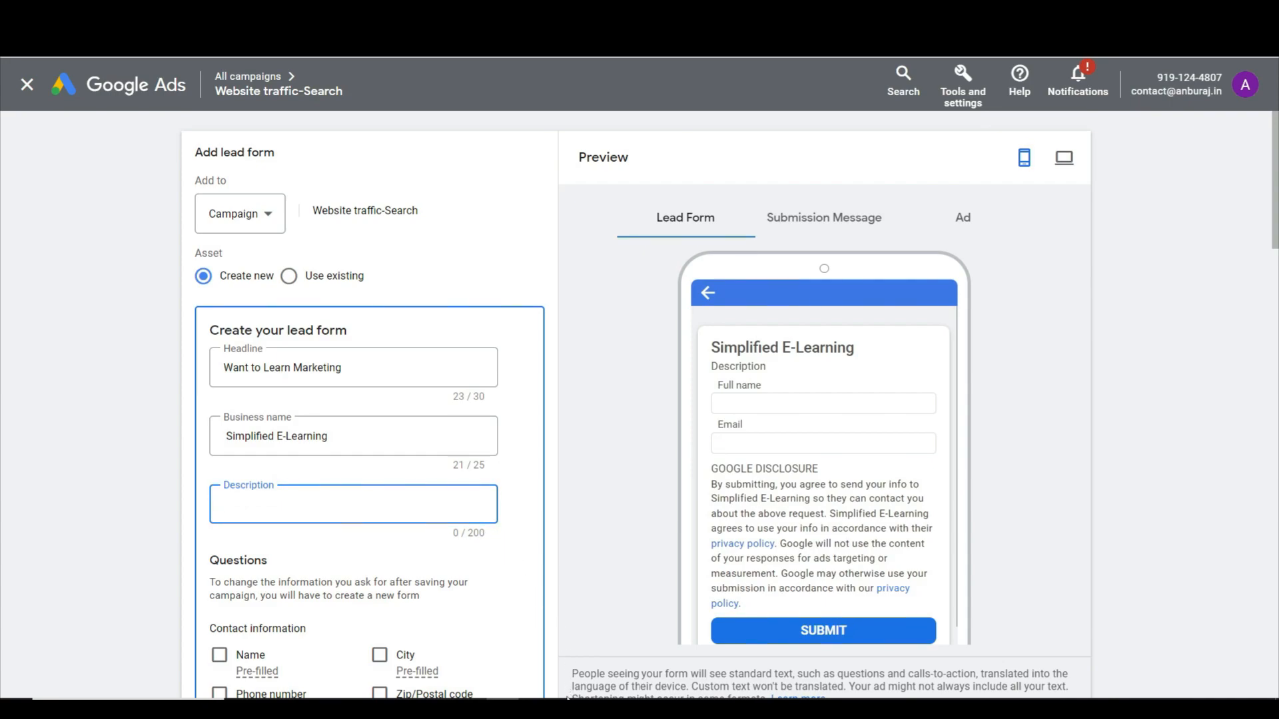
{"action": "type", "text": "Helping you to grow your career in Digital Marketing using proven, effective, and modern marketing strategies in Tamil."}
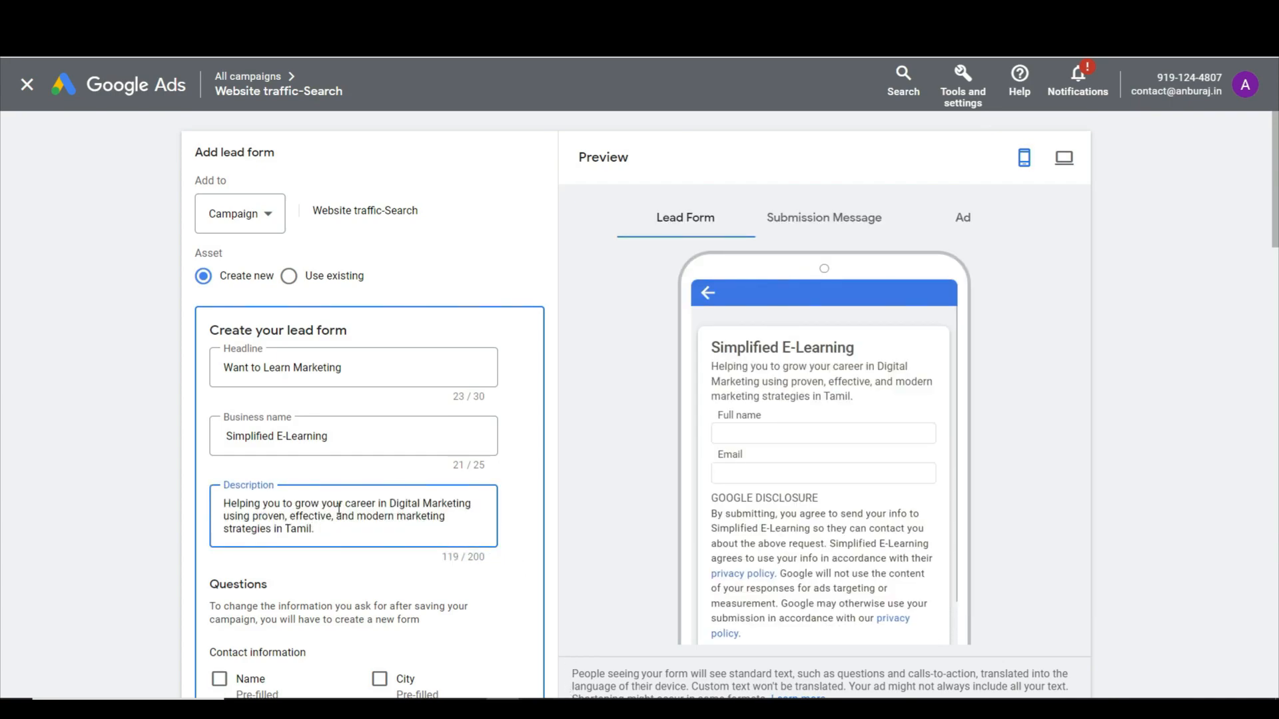
Include name, phone number and email as contact information questions in the lead form
{"action": "scroll", "coordinate": [370, 517], "scroll_direction": "down", "scroll_amount": 3}
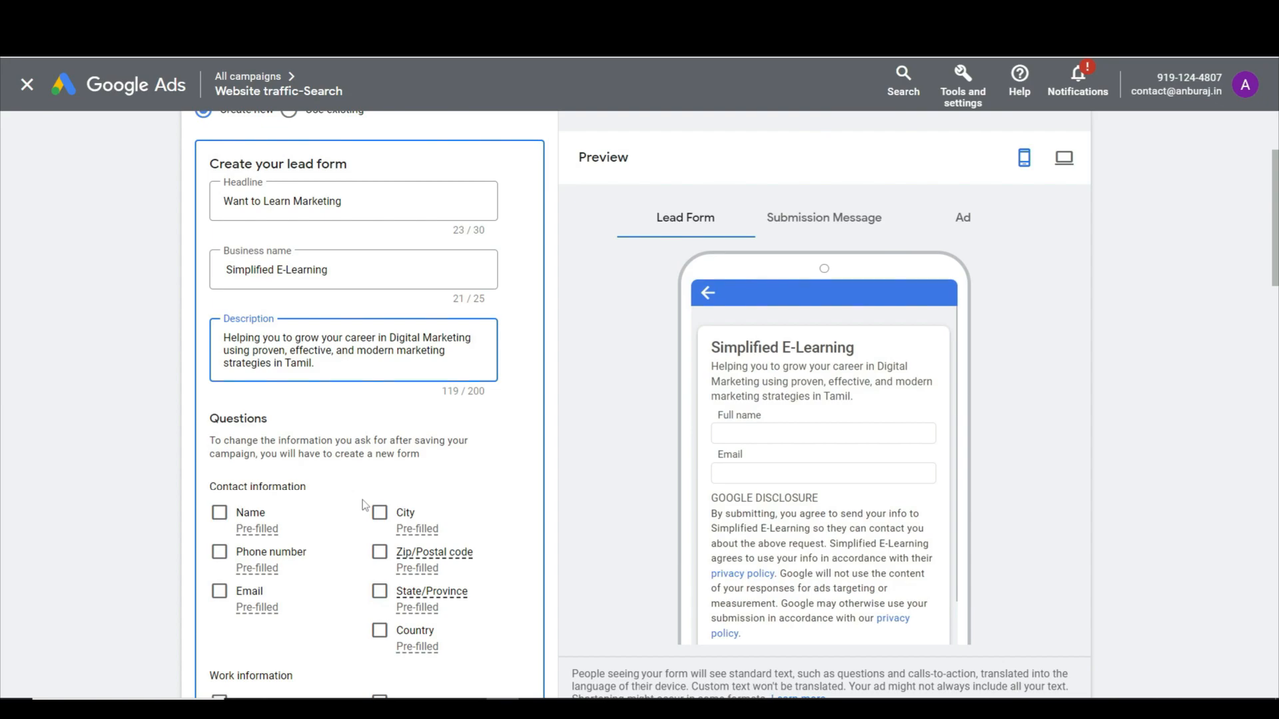
{"action": "left_click", "coordinate": [220, 512]}
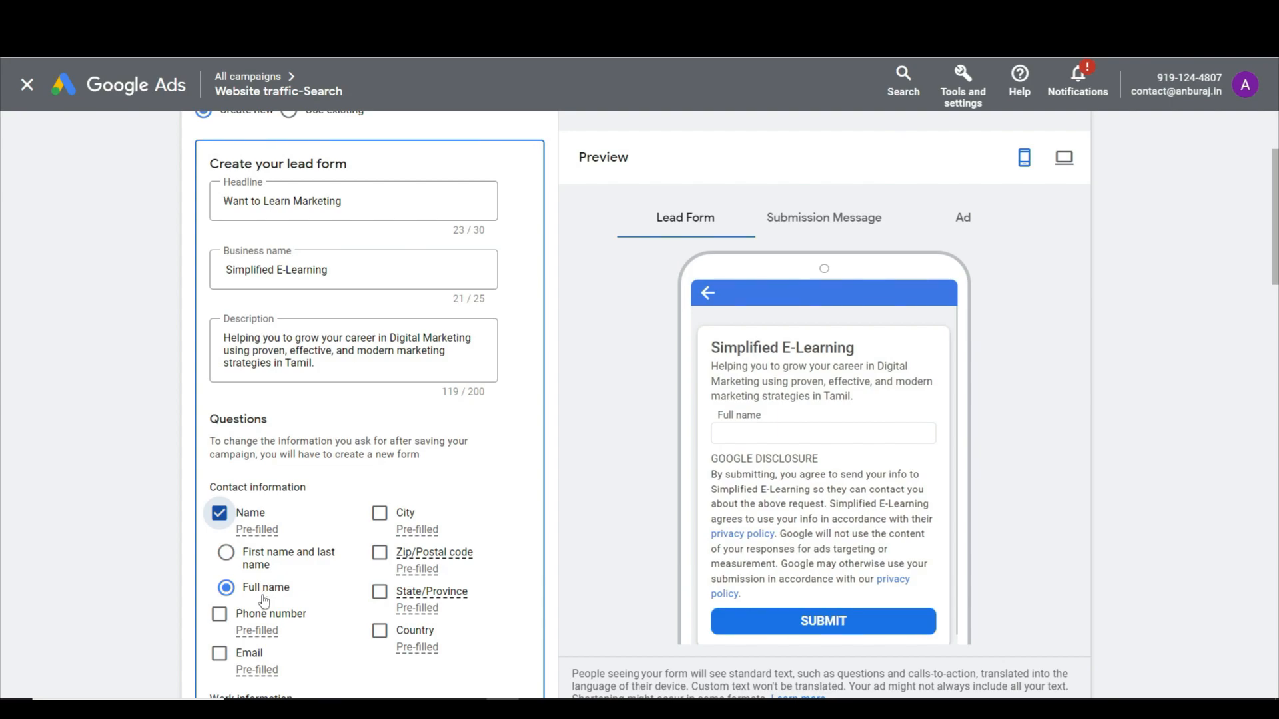
{"action": "left_click", "coordinate": [220, 614]}
{"action": "left_click", "coordinate": [220, 654]}
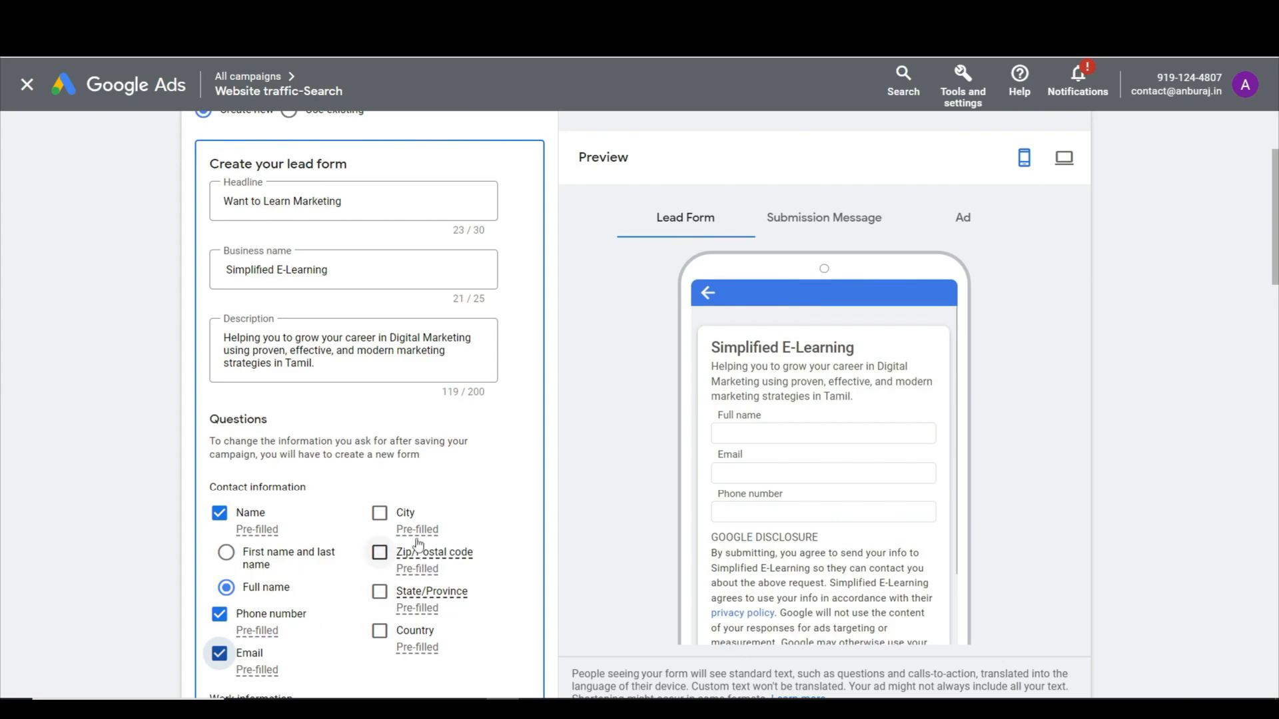
{"action": "mouse_move", "coordinate": [430, 648]}
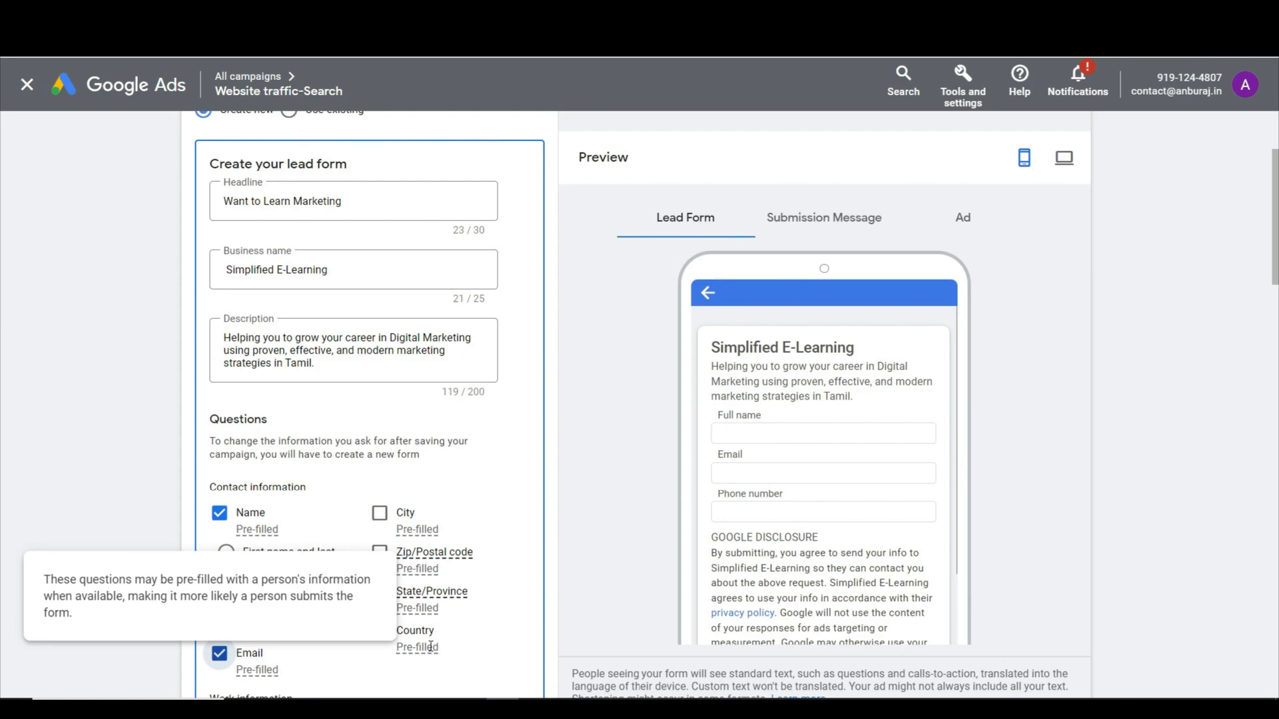
{"action": "scroll", "coordinate": [367, 607], "scroll_direction": "down", "scroll_amount": 4}
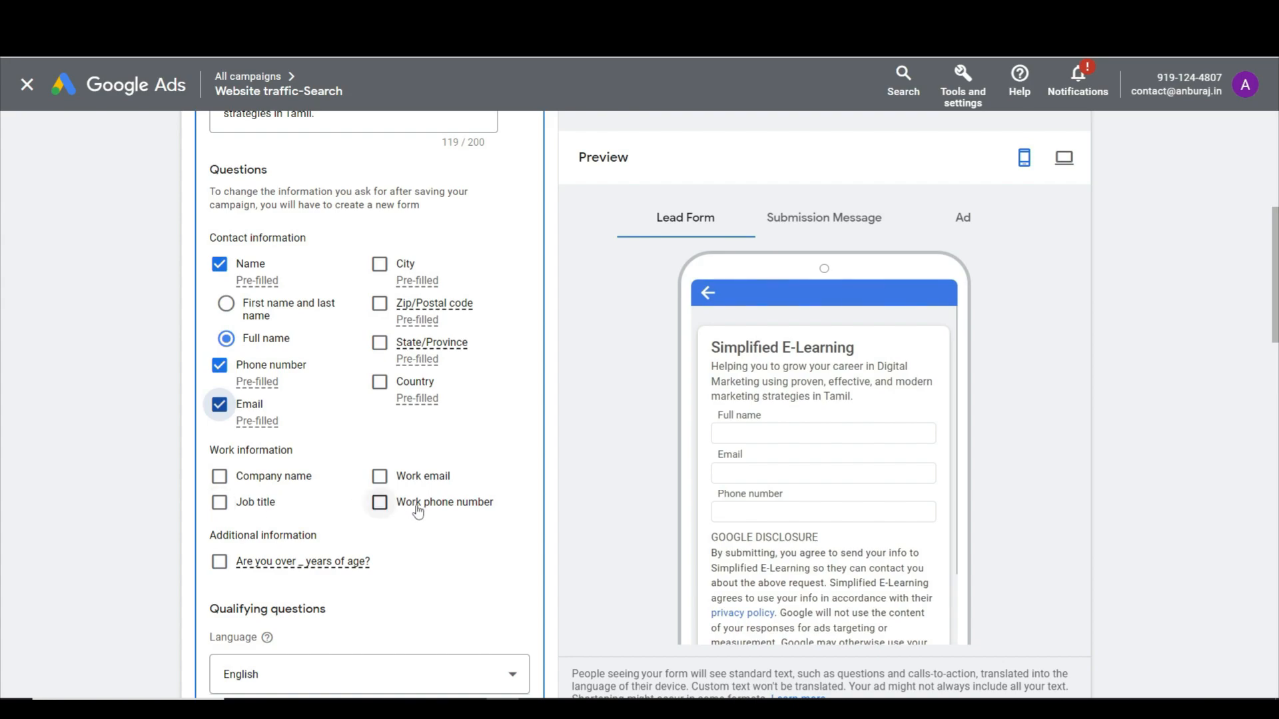
{"action": "left_click", "coordinate": [220, 478]}
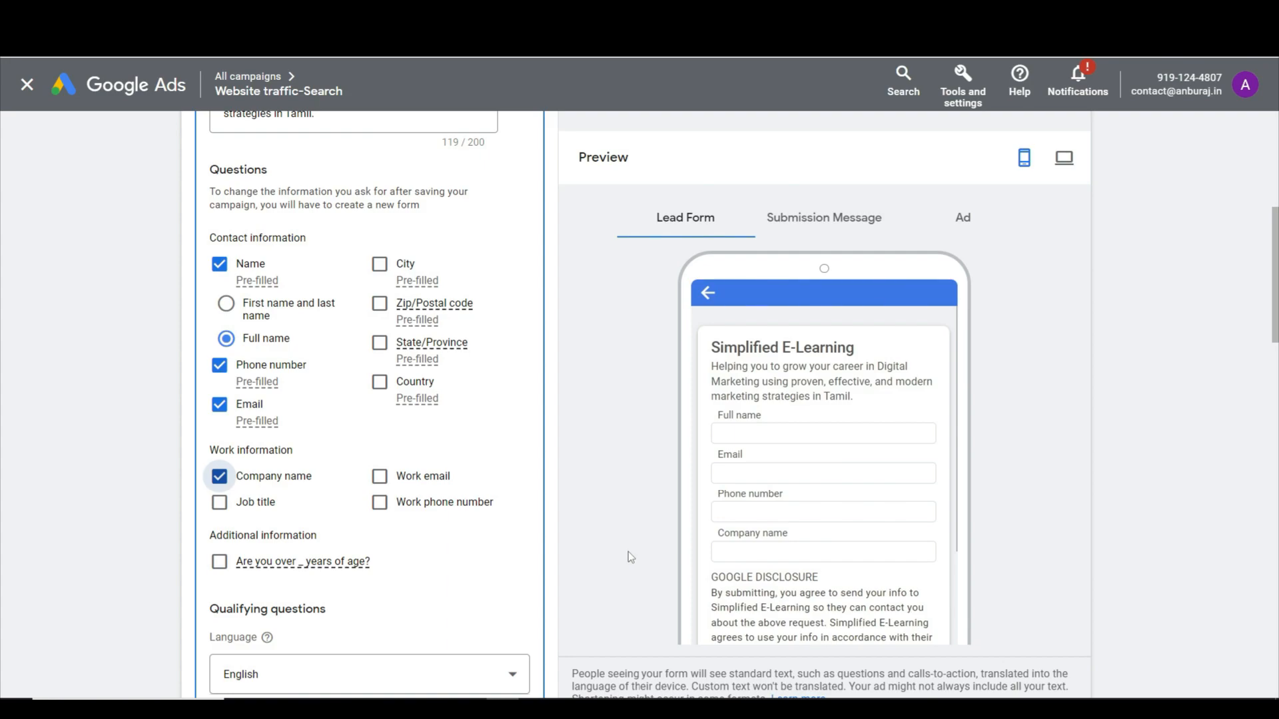
{"action": "left_click", "coordinate": [221, 479]}
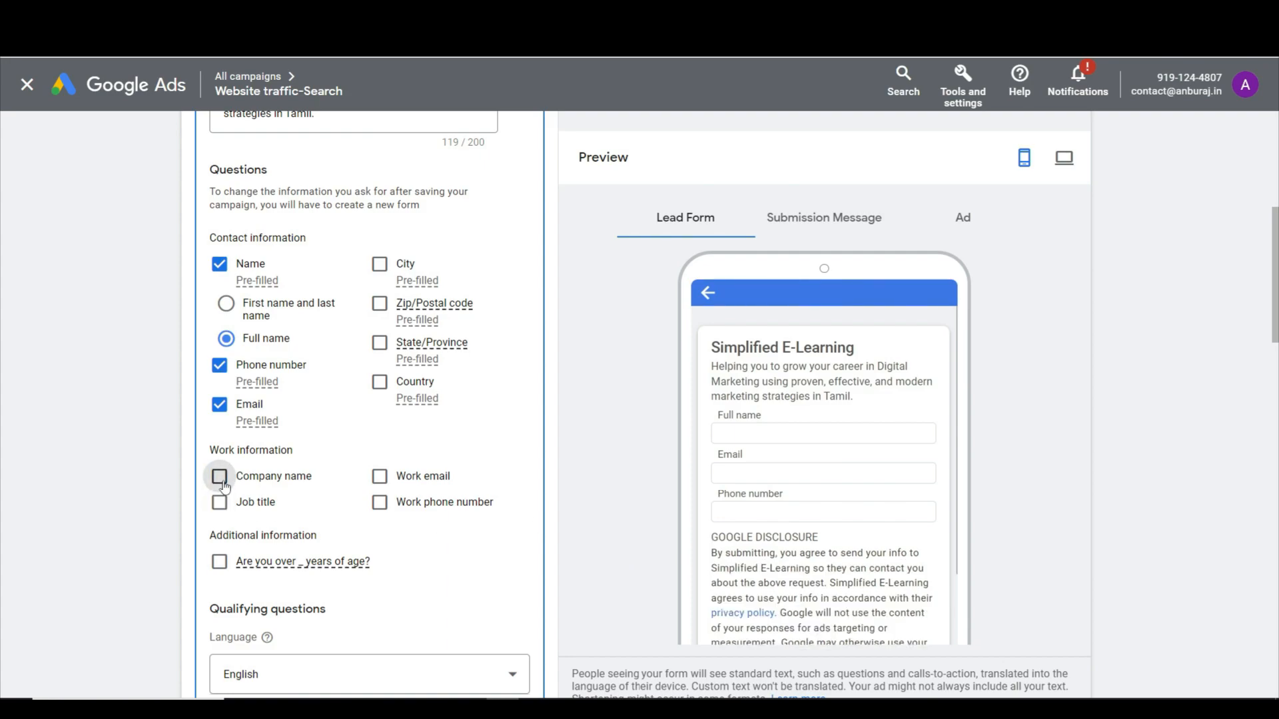
Include the additional question "Are you over _ years of age?" with the age set to 25
{"action": "scroll", "coordinate": [450, 490], "scroll_direction": "down", "scroll_amount": 1}
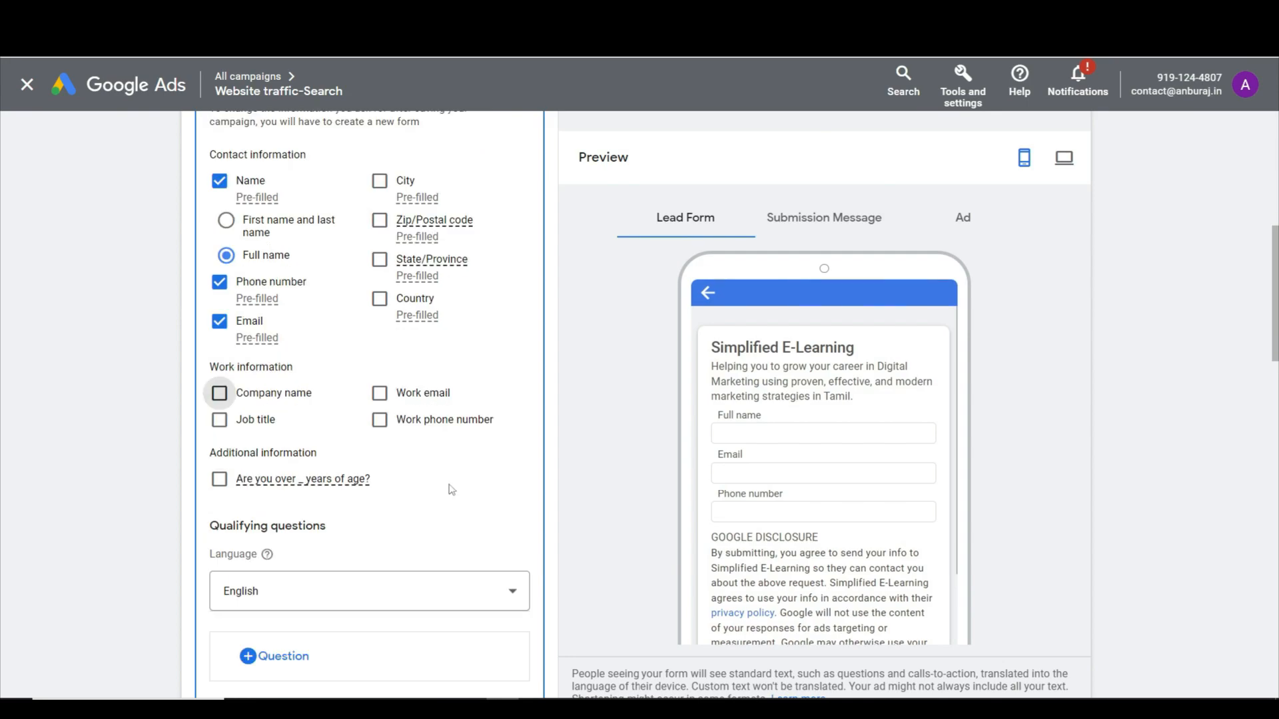
{"action": "mouse_move", "coordinate": [356, 489]}
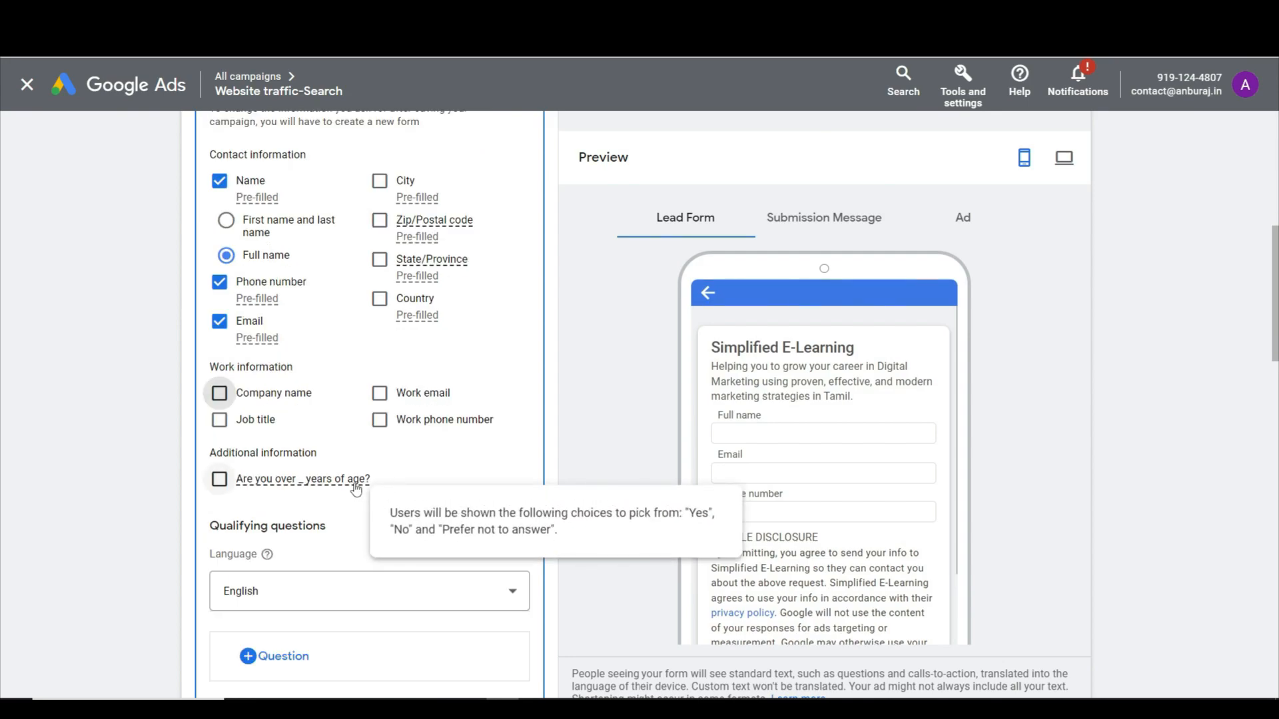
{"action": "left_click", "coordinate": [220, 479]}
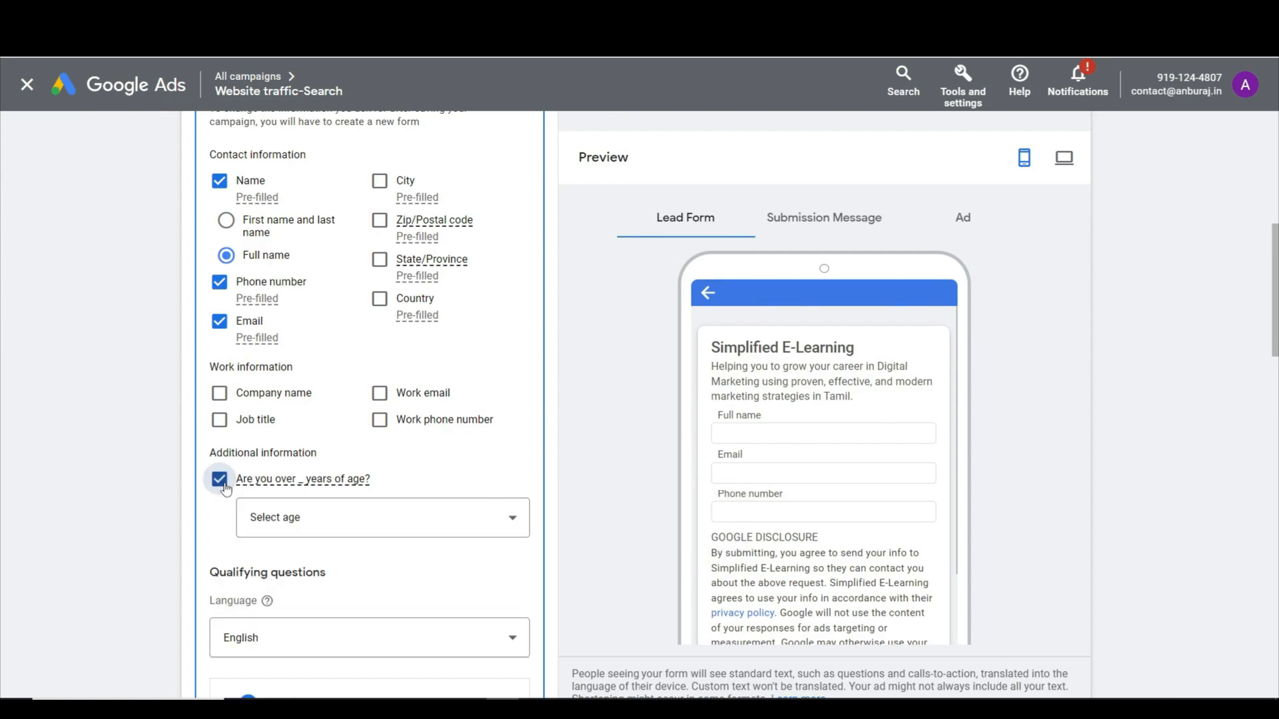
{"action": "left_click", "coordinate": [345, 518]}
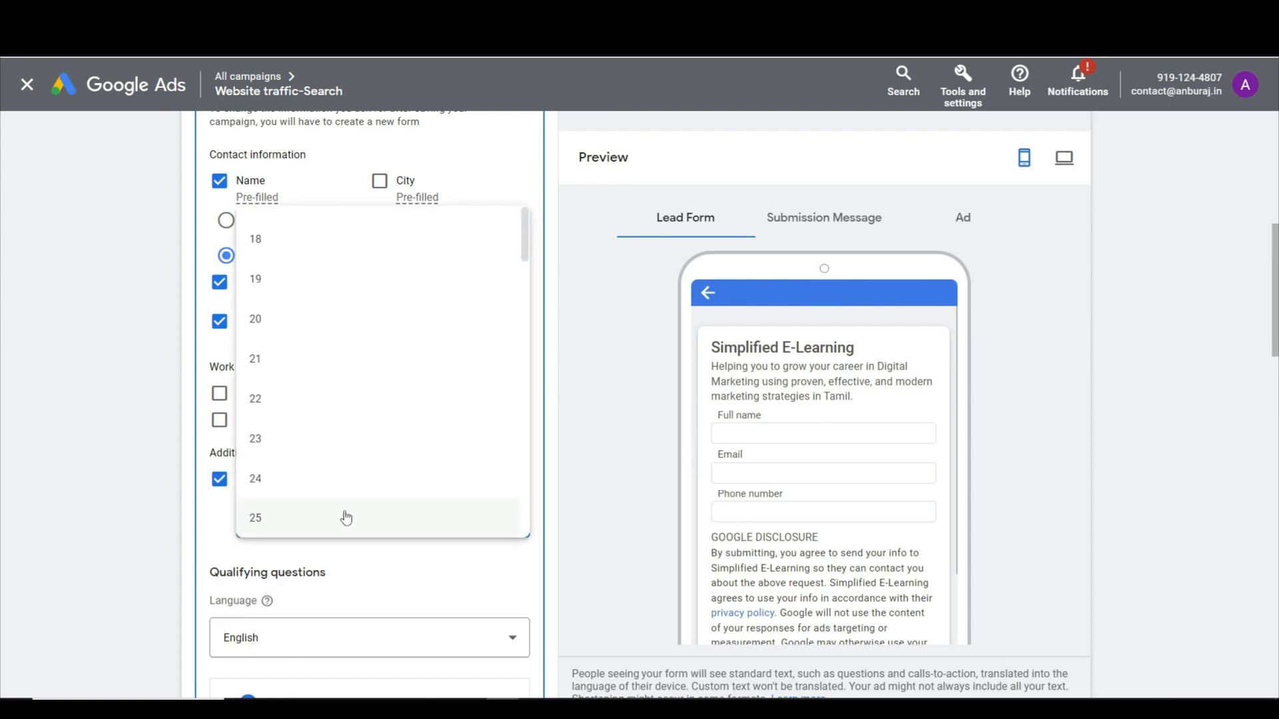
{"action": "left_click", "coordinate": [309, 519]}
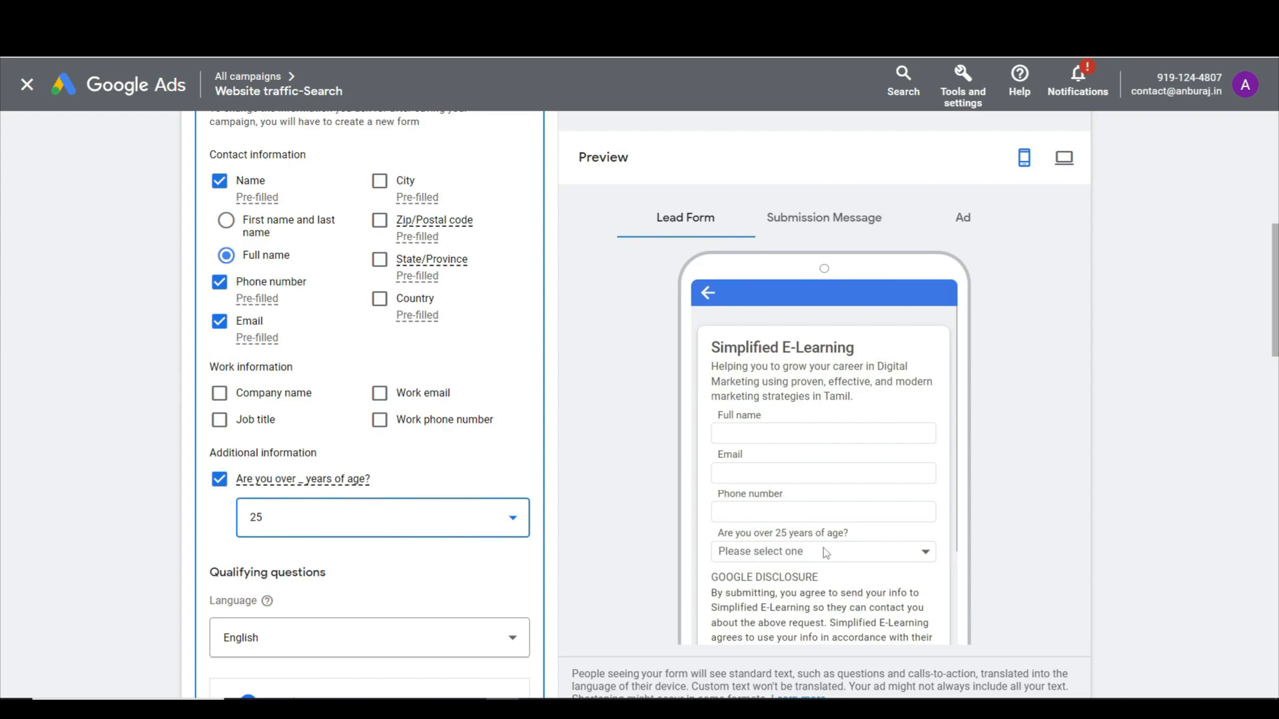
Add the Education qualifying question "Which course are you interested in?" with Google Ads as its first multiple-choice answer
{"action": "scroll", "coordinate": [466, 570], "scroll_direction": "down", "scroll_amount": 1}
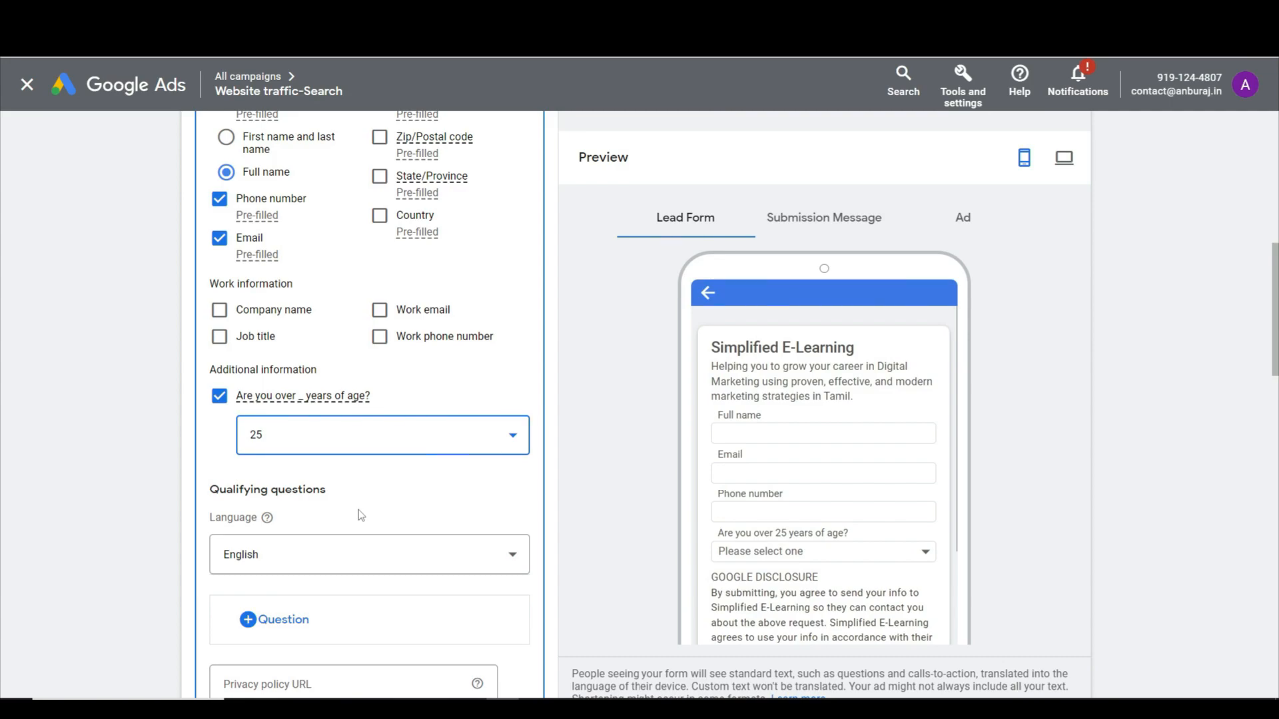
{"action": "scroll", "coordinate": [358, 516], "scroll_direction": "down", "scroll_amount": 2}
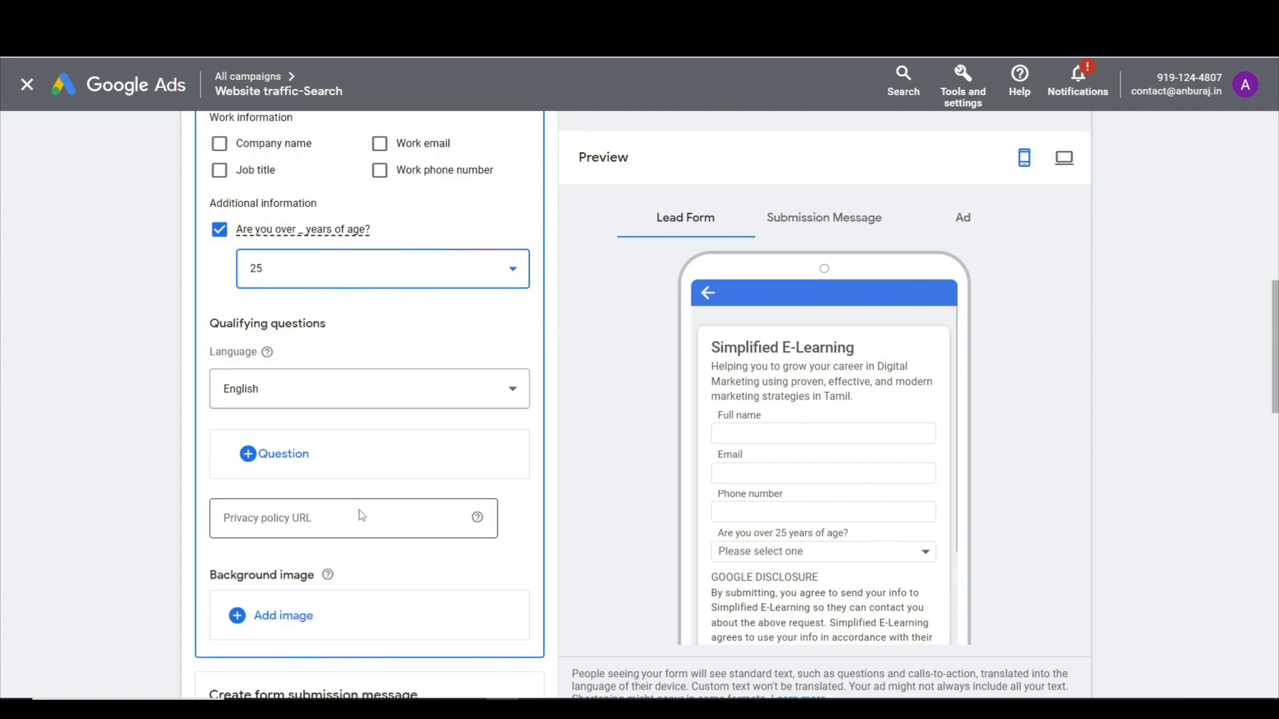
{"action": "left_click", "coordinate": [284, 456]}
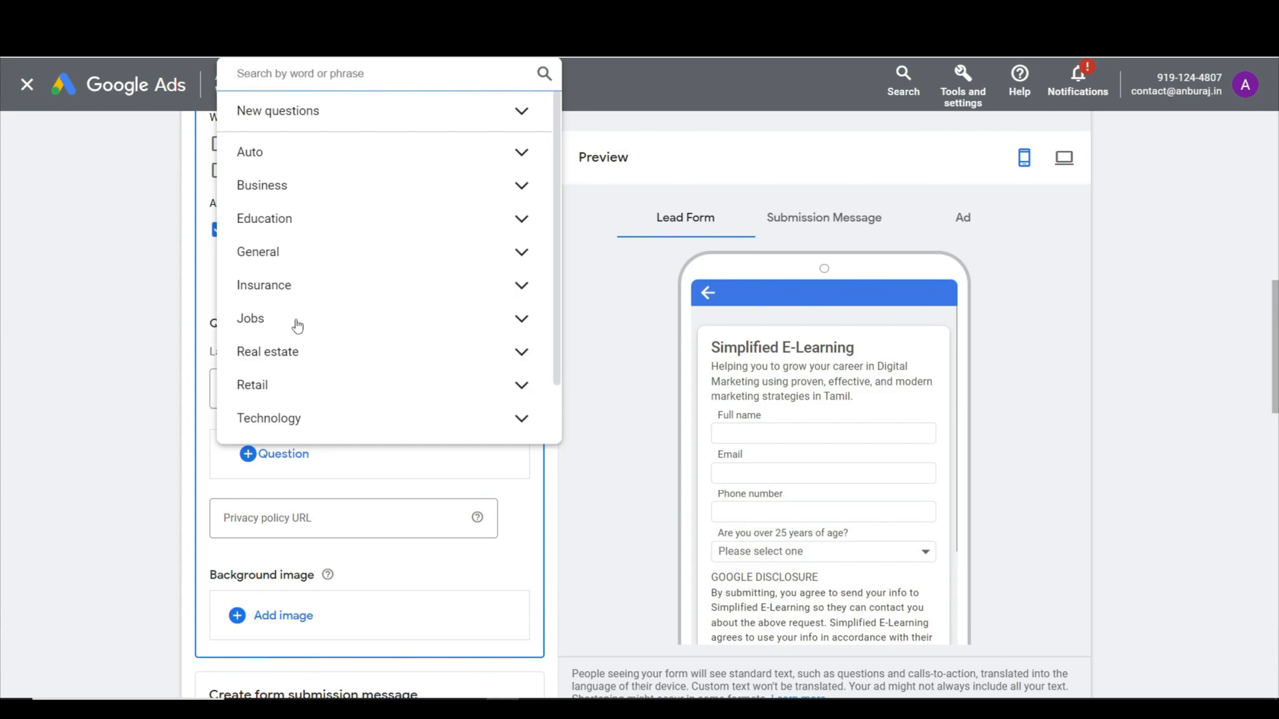
{"action": "scroll", "coordinate": [297, 325], "scroll_direction": "down", "scroll_amount": 2}
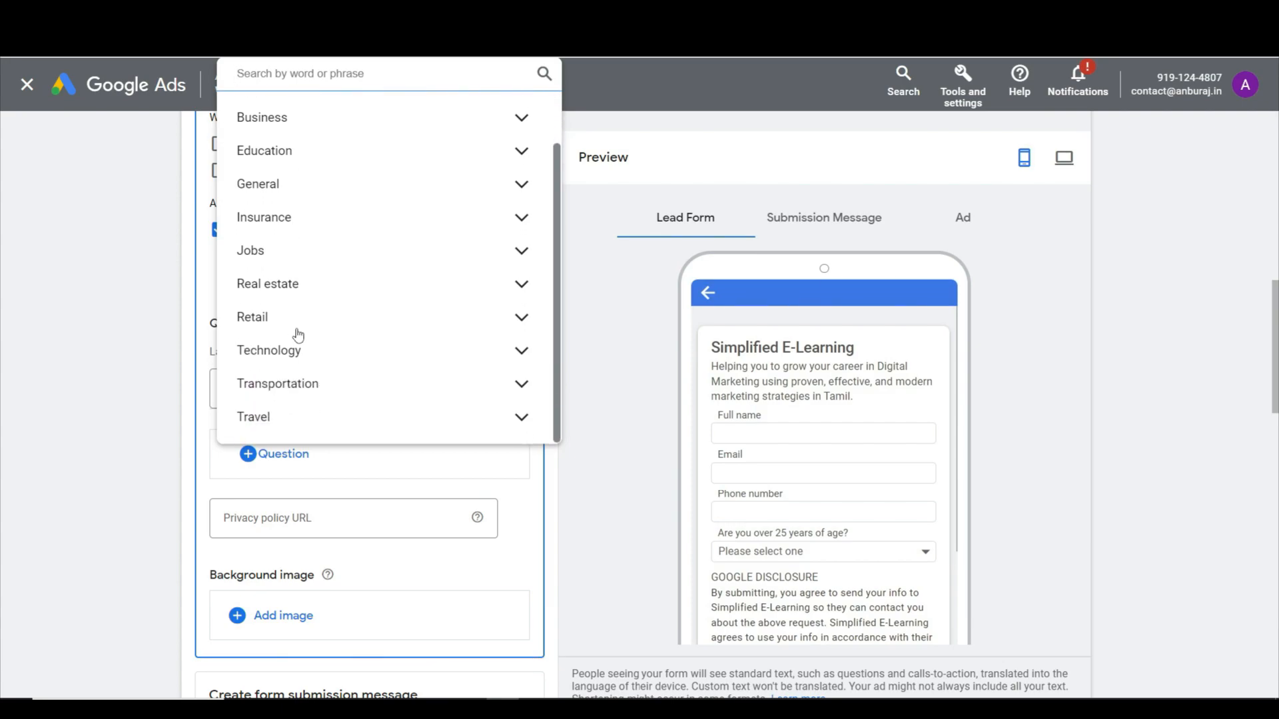
{"action": "scroll", "coordinate": [298, 334], "scroll_direction": "up", "scroll_amount": 2}
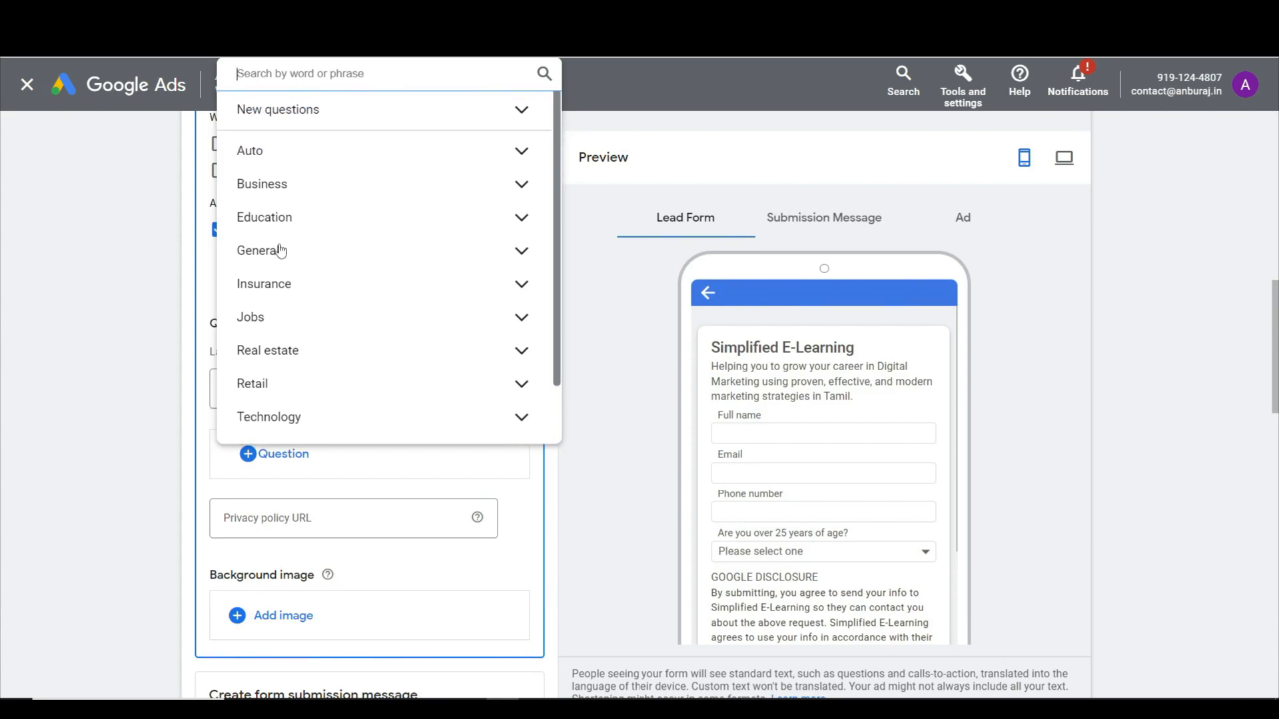
{"action": "left_click", "coordinate": [297, 220]}
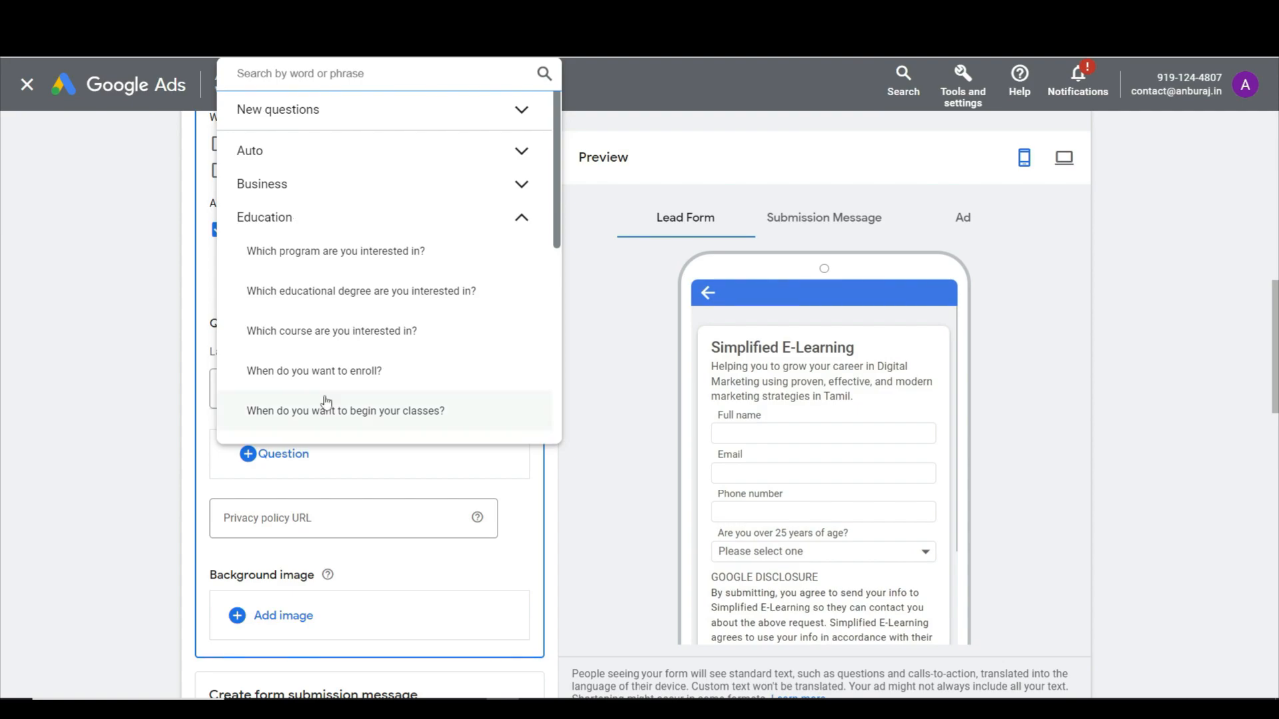
{"action": "left_click", "coordinate": [360, 337]}
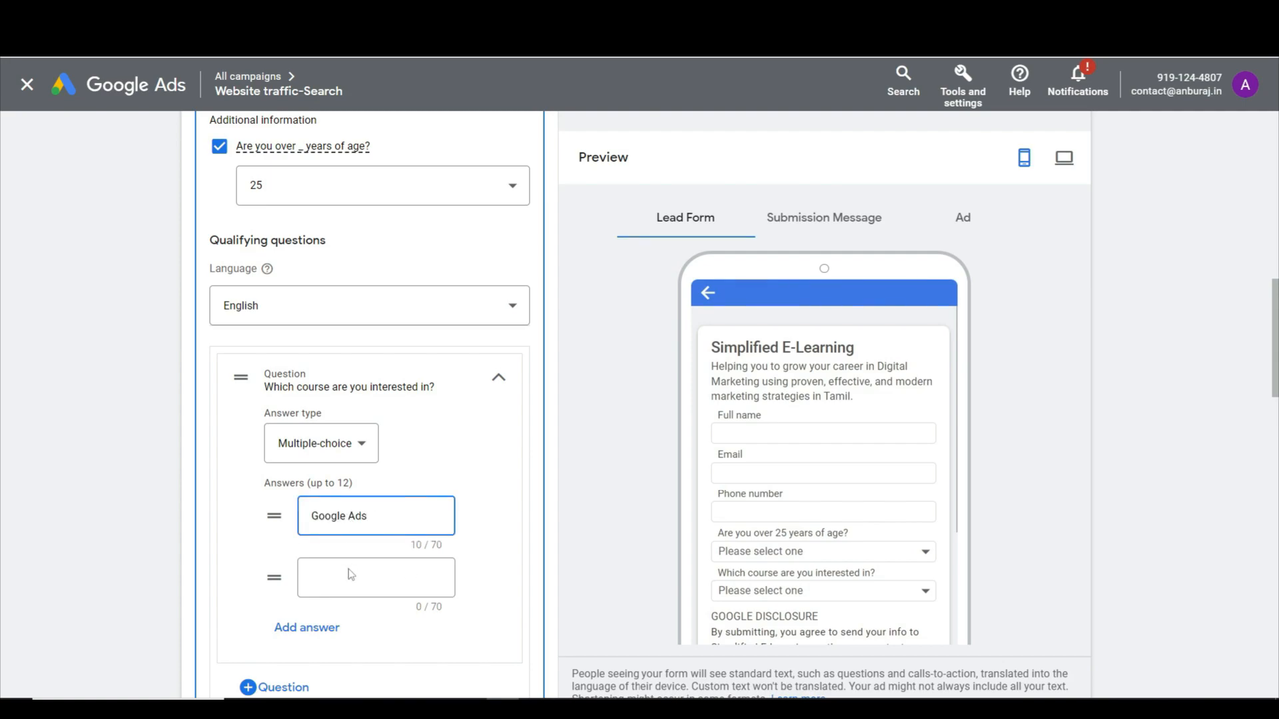
Add Facebook Ads and LinkedIn Ads as the second and third answers to the course question
{"action": "left_click", "coordinate": [345, 582]}
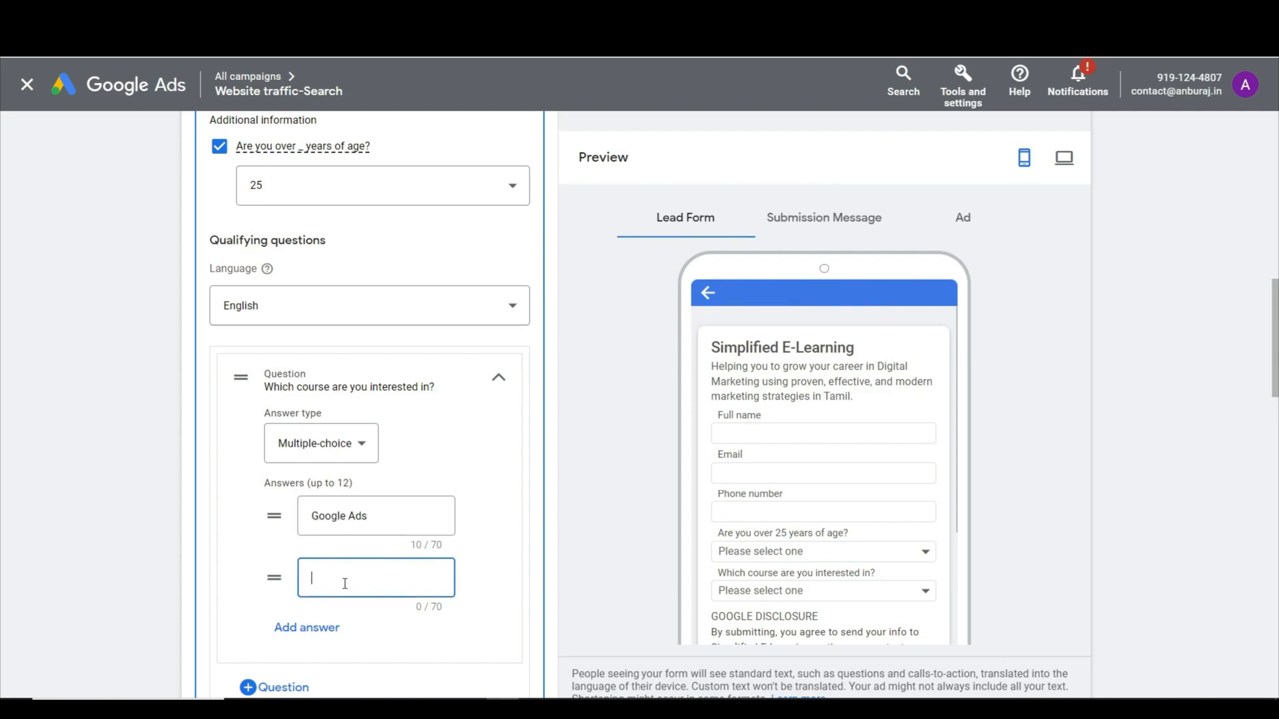
{"action": "type", "text": "Facebook Ads"}
{"action": "left_click", "coordinate": [309, 631]}
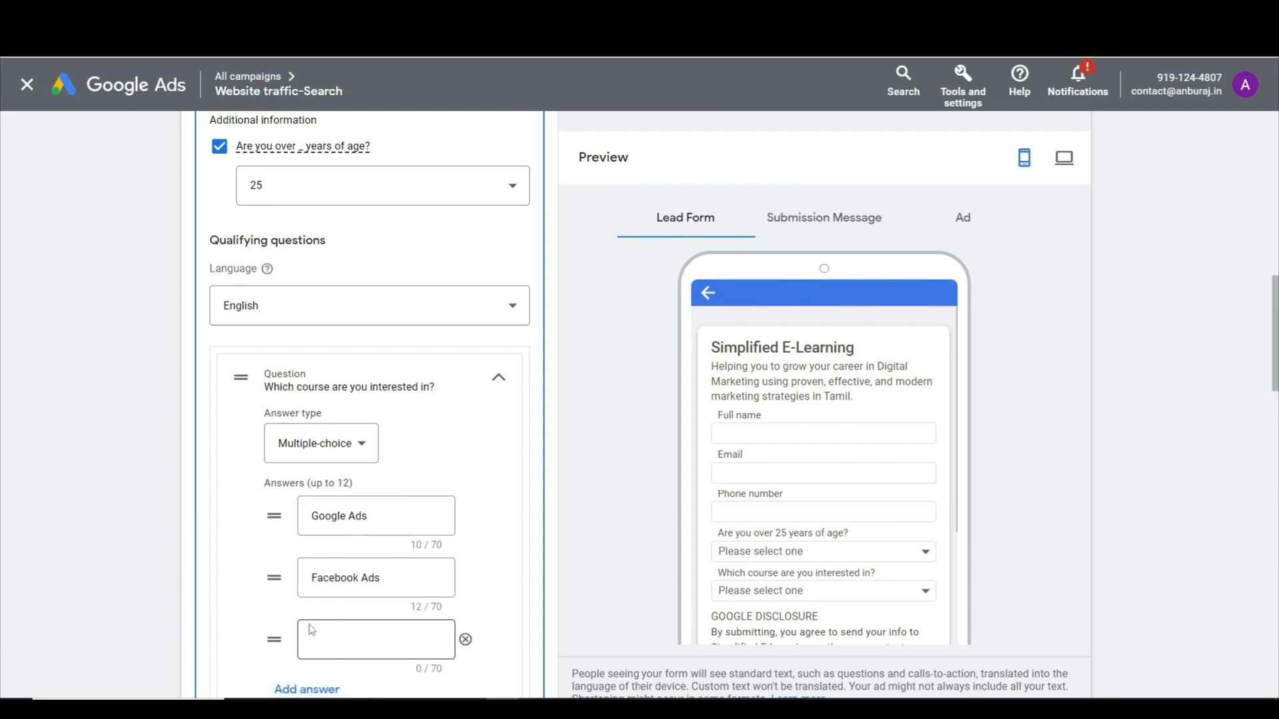
{"action": "left_click", "coordinate": [338, 638]}
{"action": "type", "text": "LinkedIn Ads"}
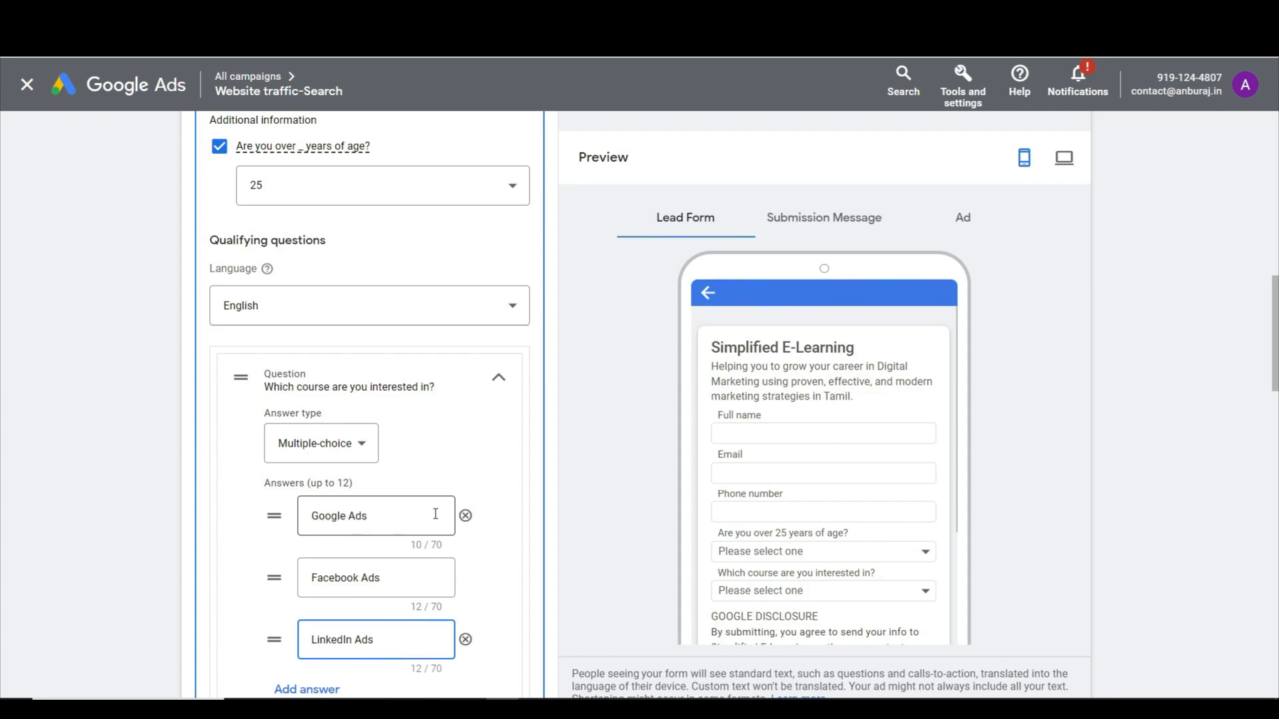
{"action": "scroll", "coordinate": [435, 513], "scroll_direction": "down", "scroll_amount": 3}
{"action": "scroll", "coordinate": [436, 519], "scroll_direction": "down", "scroll_amount": 3}
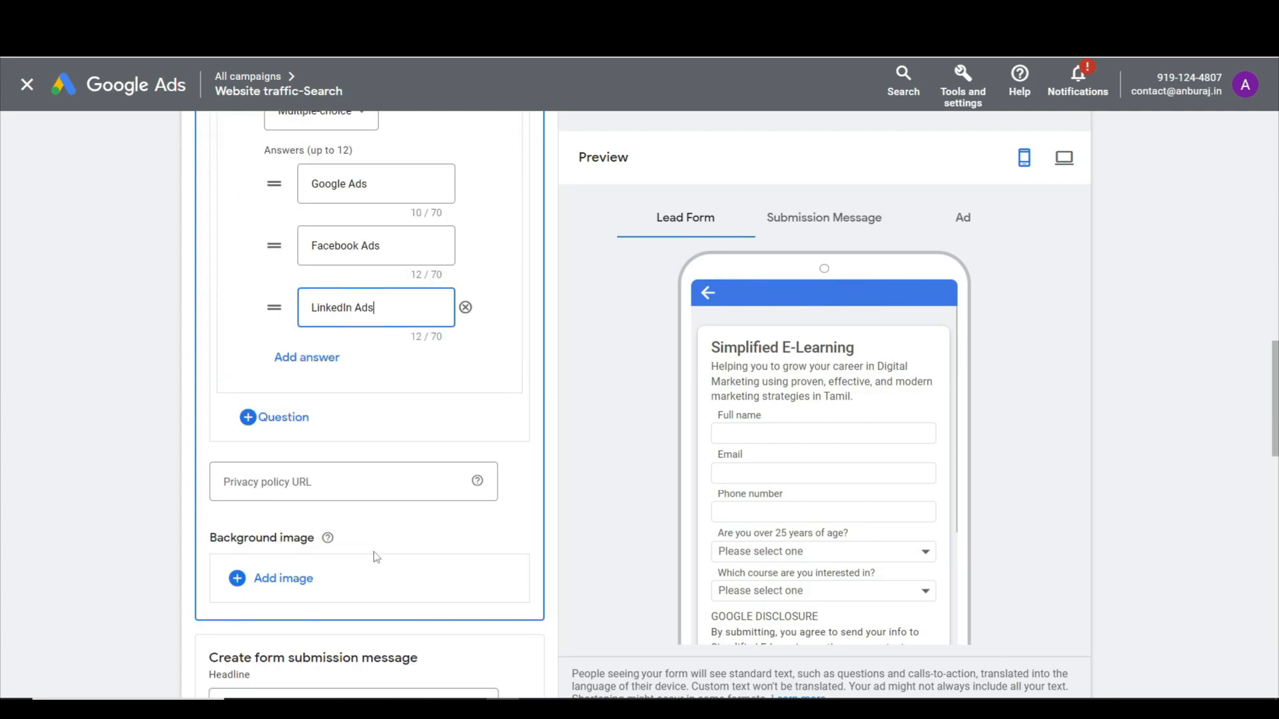
{"action": "left_click", "coordinate": [288, 482]}
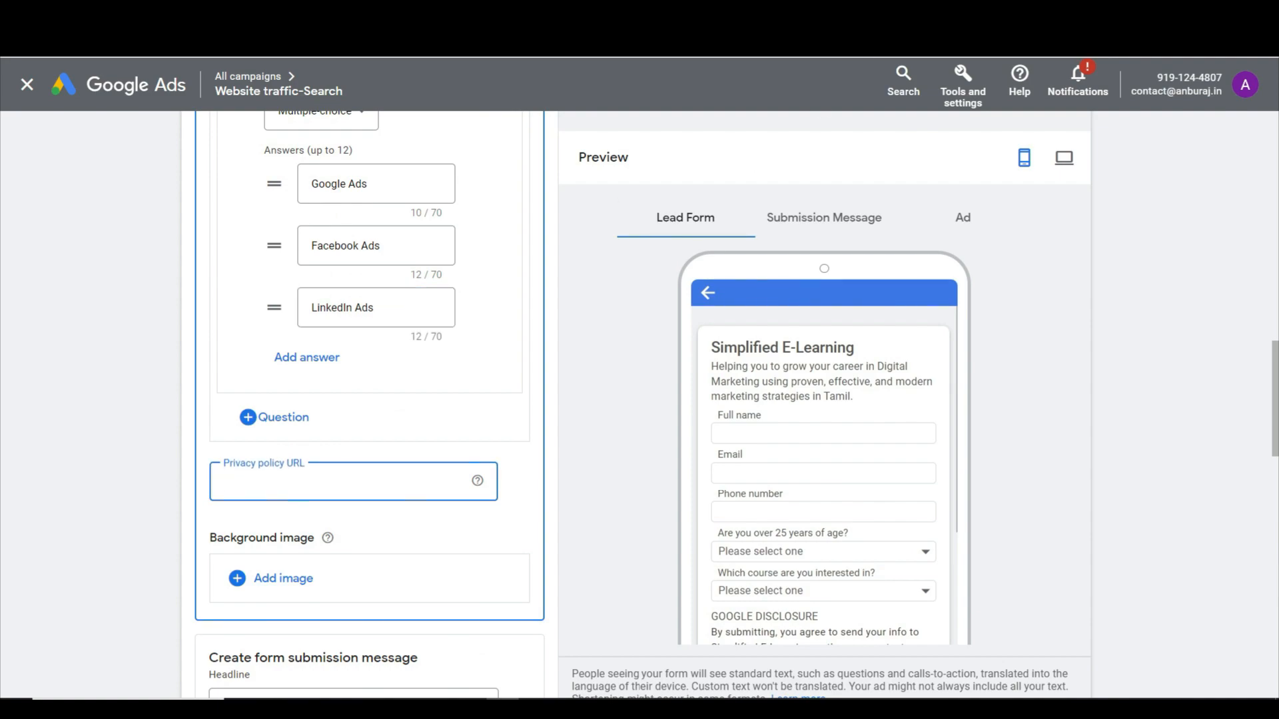
{"action": "left_click", "coordinate": [220, 14]}
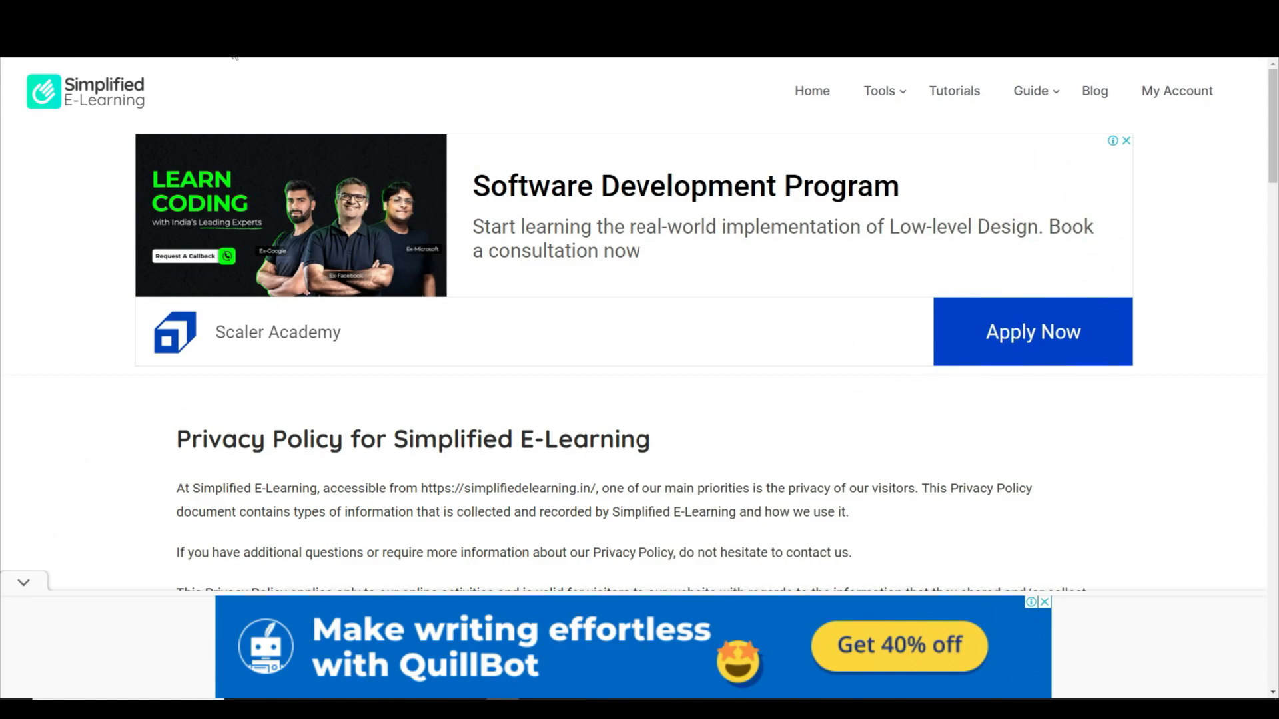
{"action": "scroll", "coordinate": [541, 403], "scroll_direction": "down", "scroll_amount": 7}
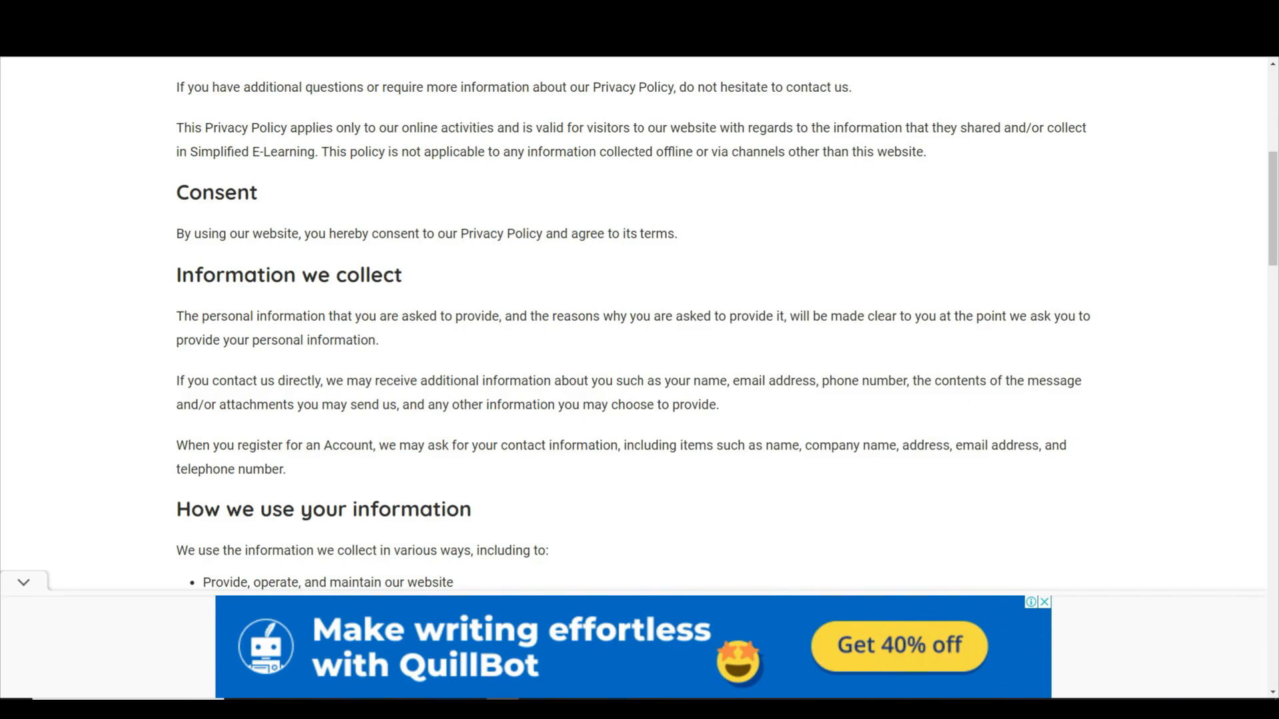
{"action": "key", "text": "alt+Tab"}
{"action": "type", "text": "https://simplifiedelearning.in/privacy-policy/"}
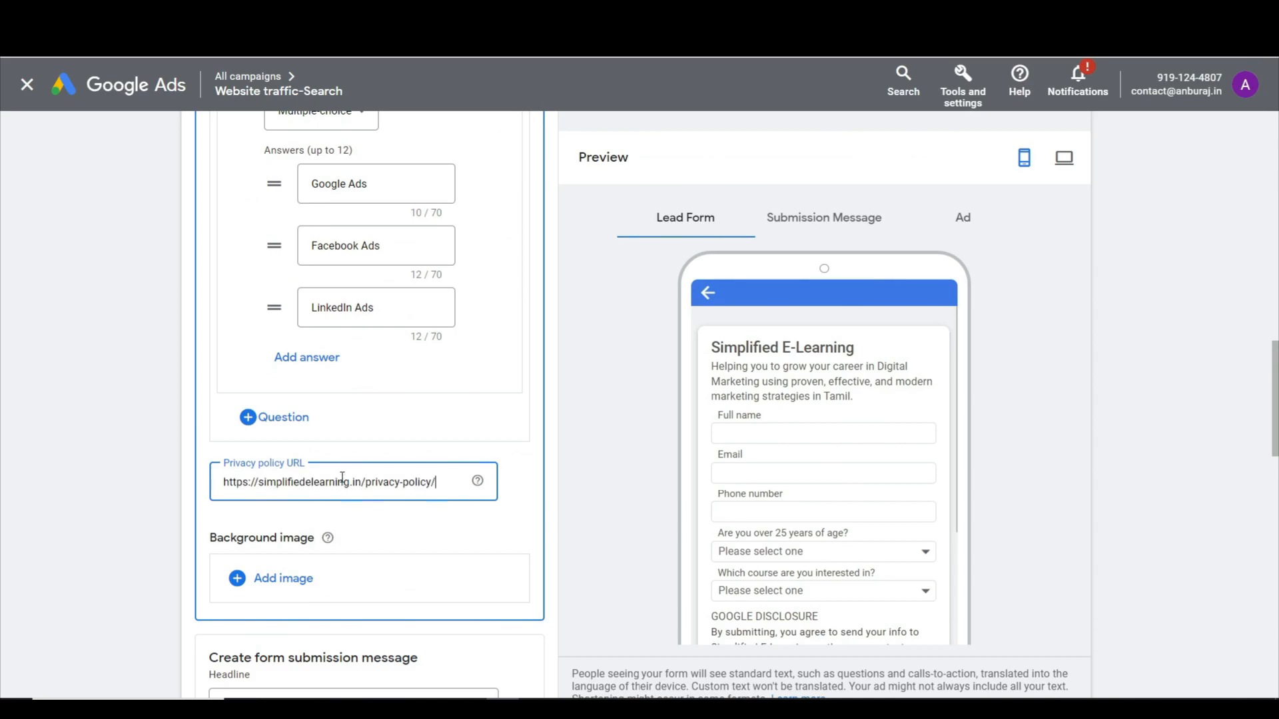
Add Banner.jpg from the asset library as the lead form's background image with the 1.91:1 crop
{"action": "scroll", "coordinate": [355, 473], "scroll_direction": "down", "scroll_amount": 3}
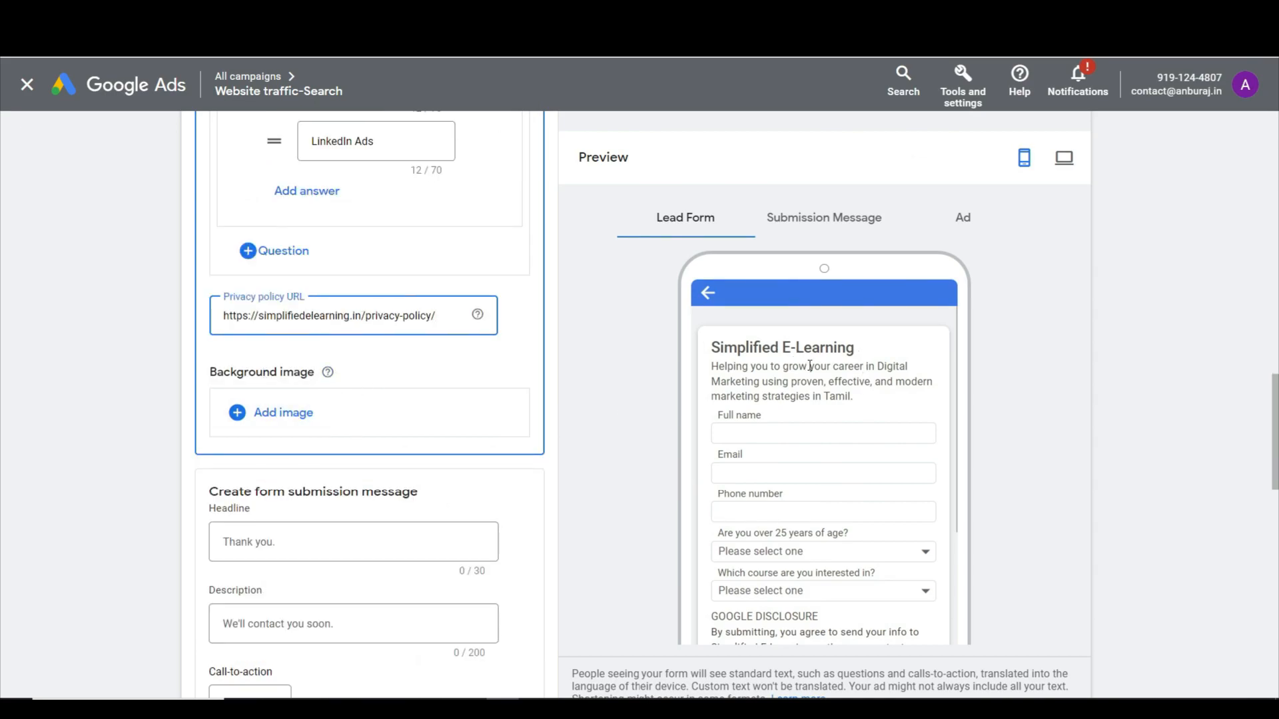
{"action": "scroll", "coordinate": [810, 366], "scroll_direction": "down", "scroll_amount": 2}
{"action": "scroll", "coordinate": [839, 336], "scroll_direction": "up", "scroll_amount": 5}
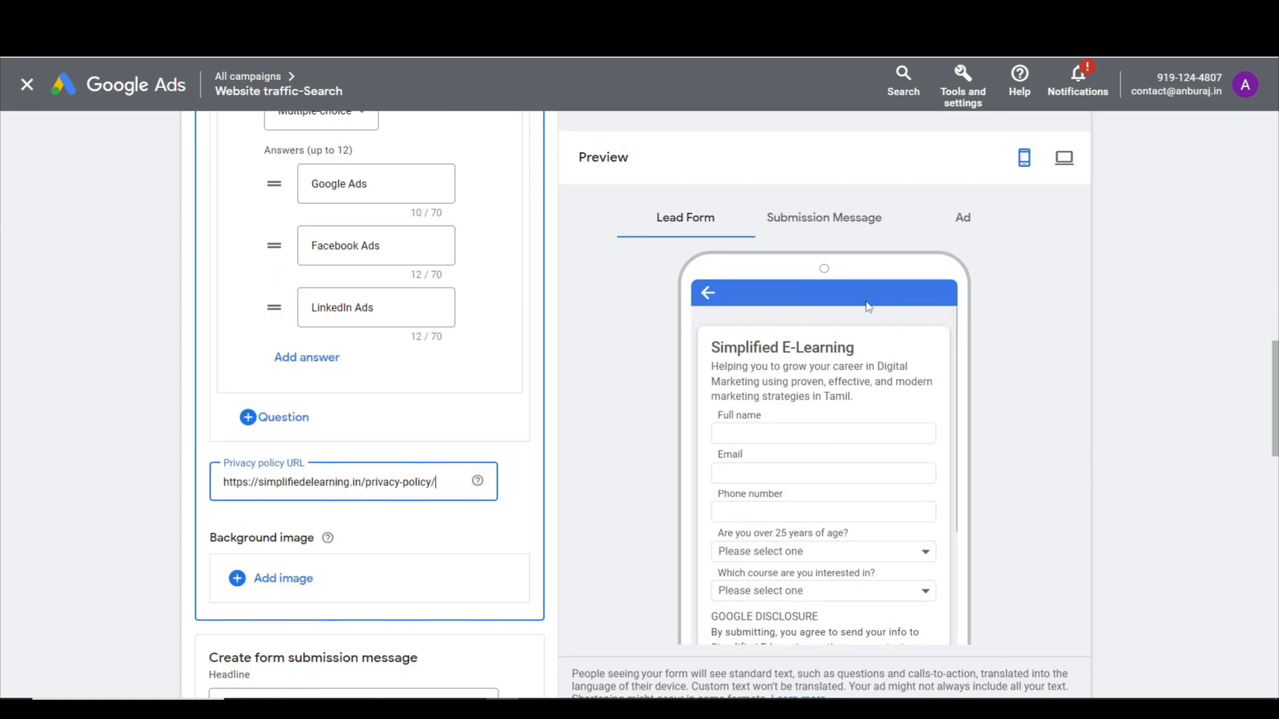
{"action": "left_click", "coordinate": [269, 584]}
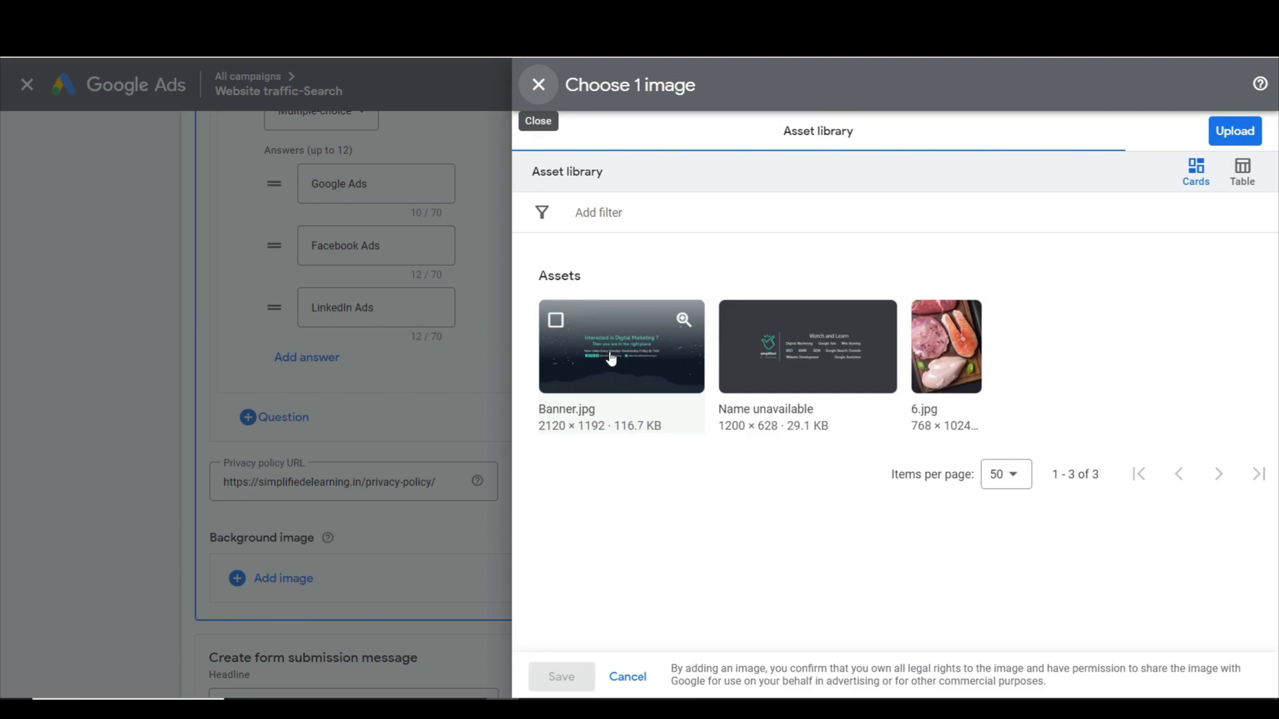
{"action": "left_click", "coordinate": [609, 352]}
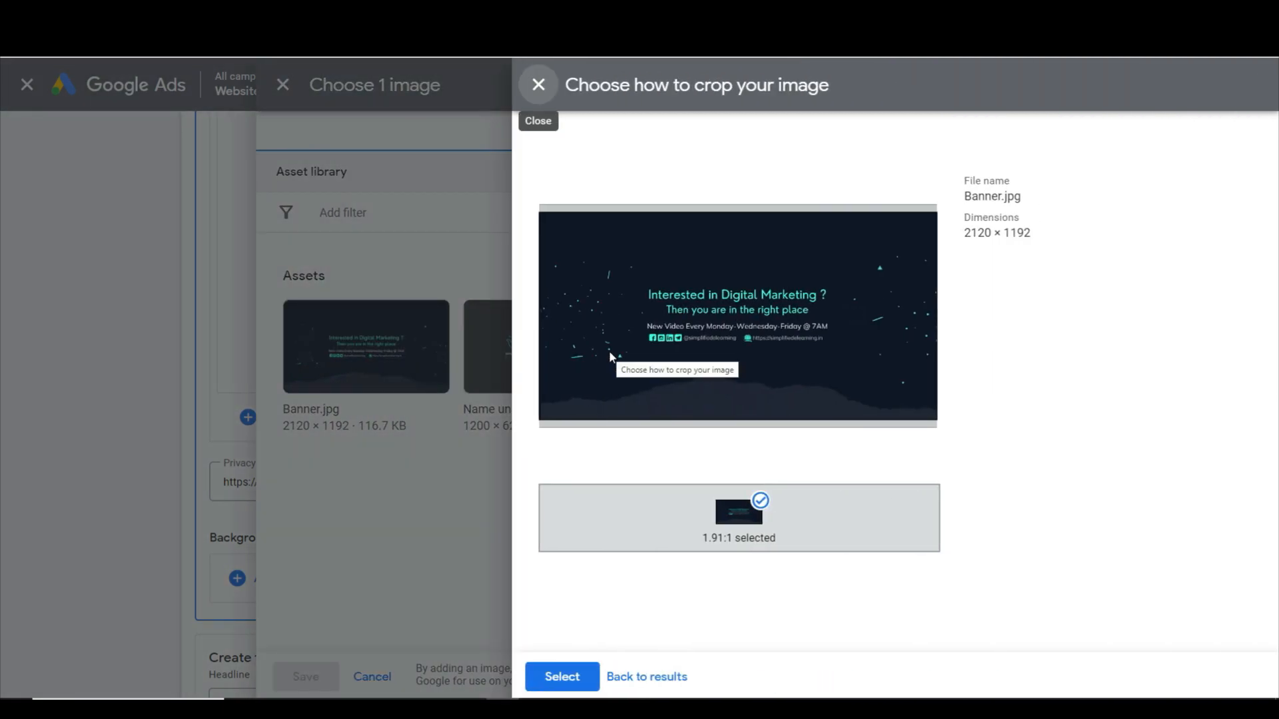
{"action": "left_click", "coordinate": [561, 676]}
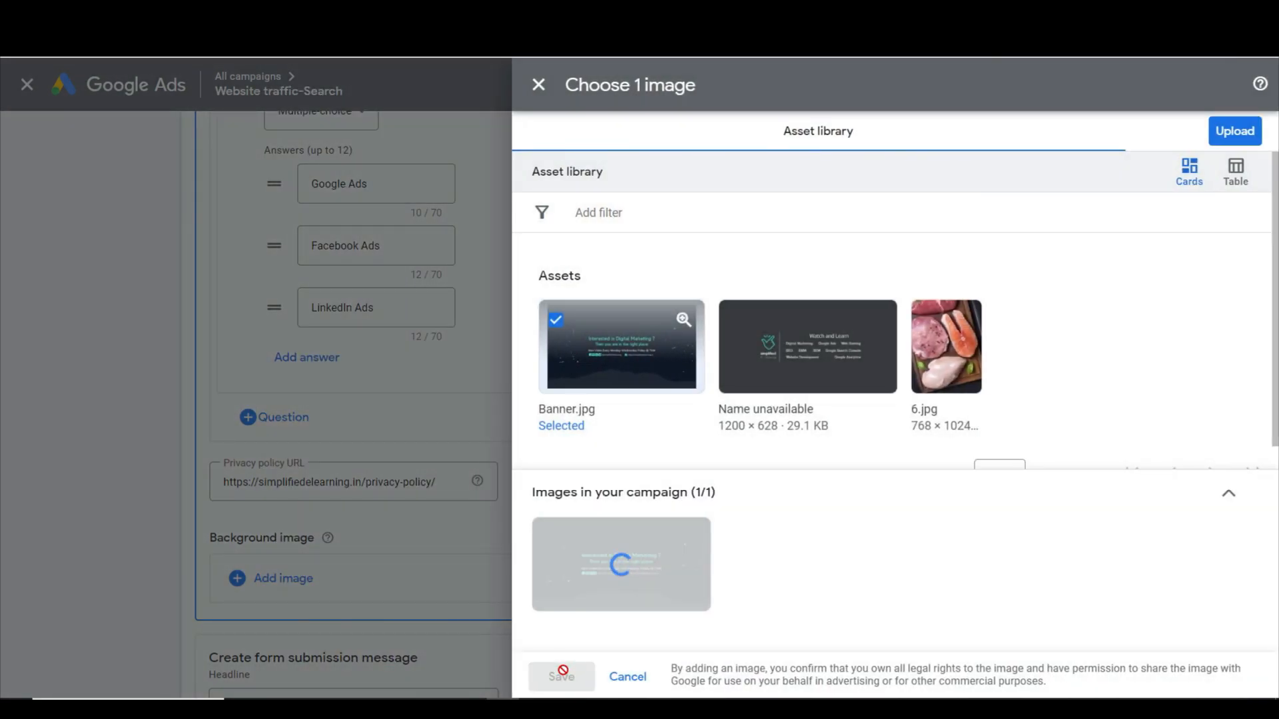
{"action": "left_click", "coordinate": [561, 676]}
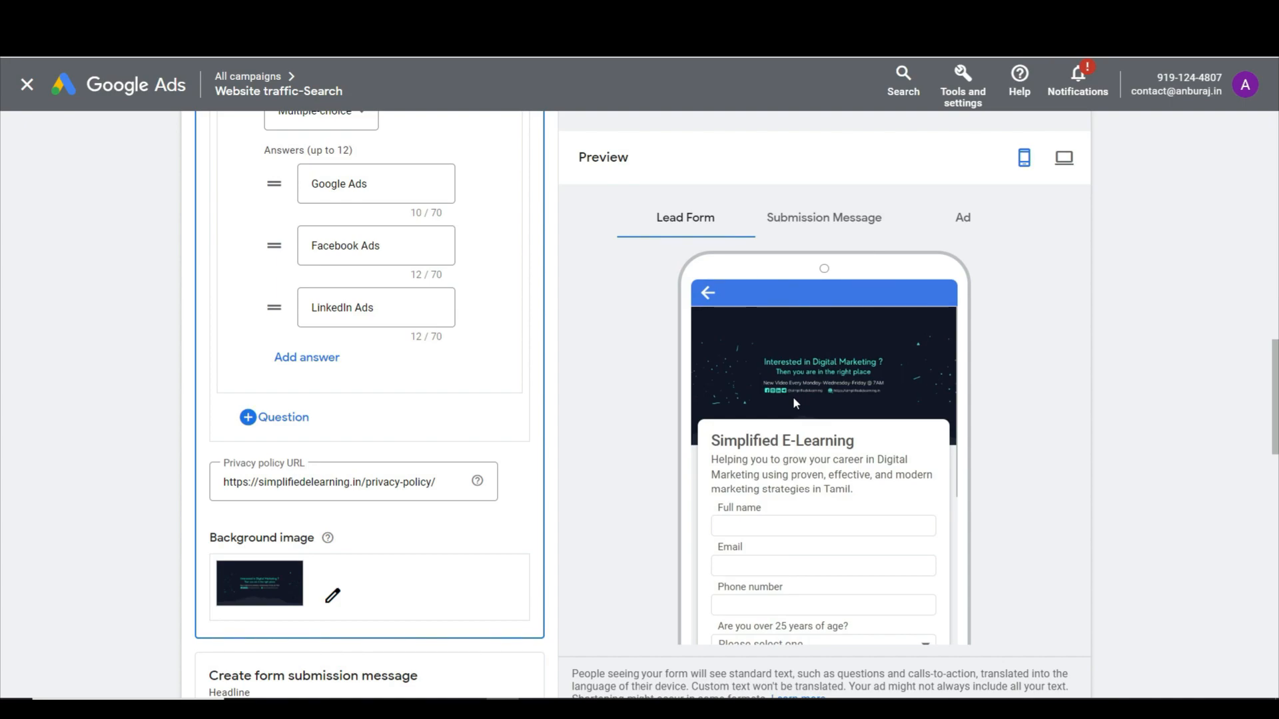
Write the form submission message with the headline "Thank You" and the description "We'll Contact you Soon"
{"action": "scroll", "coordinate": [619, 457], "scroll_direction": "down", "scroll_amount": 1}
{"action": "scroll", "coordinate": [856, 514], "scroll_direction": "down", "scroll_amount": 3}
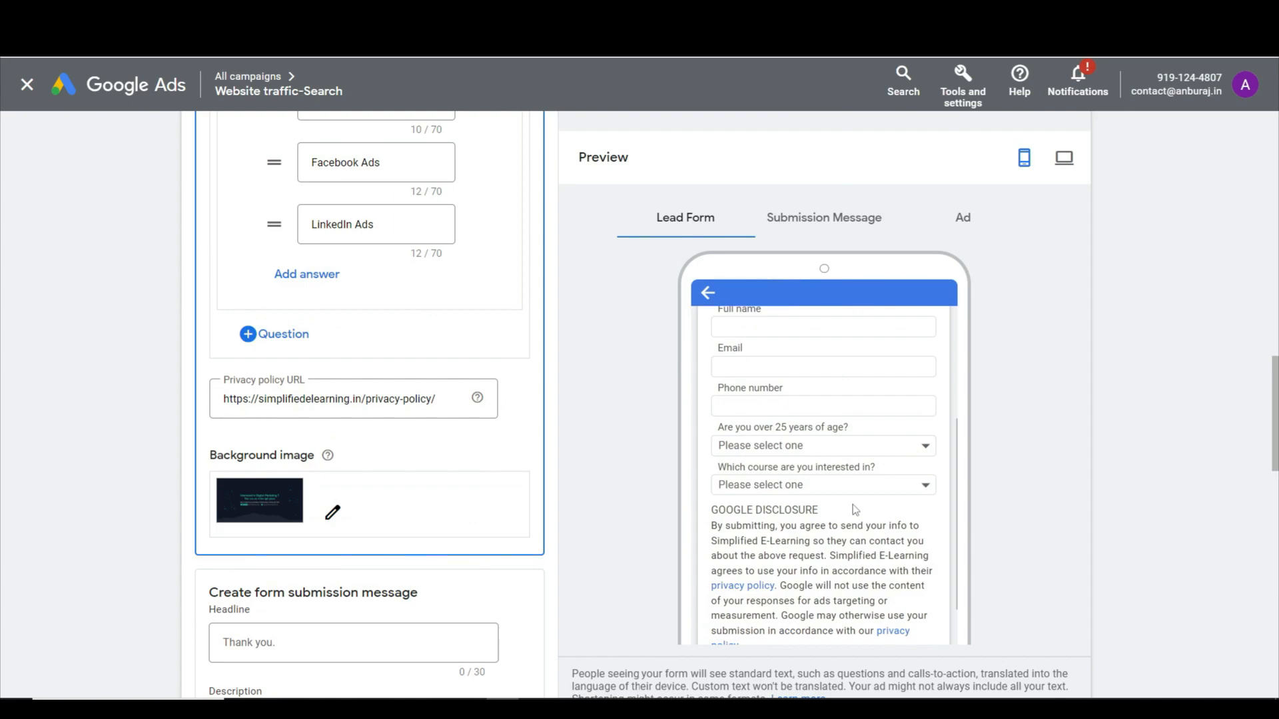
{"action": "scroll", "coordinate": [839, 521], "scroll_direction": "down", "scroll_amount": 3}
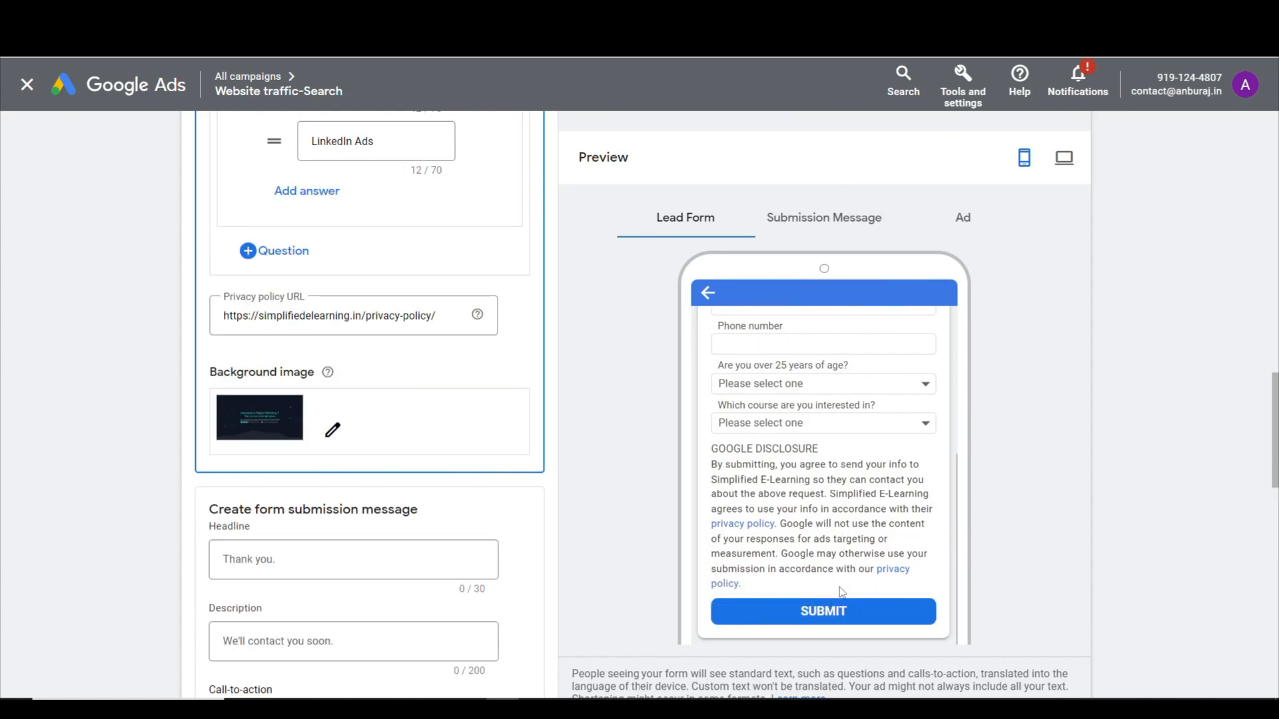
{"action": "scroll", "coordinate": [406, 553], "scroll_direction": "down", "scroll_amount": 2}
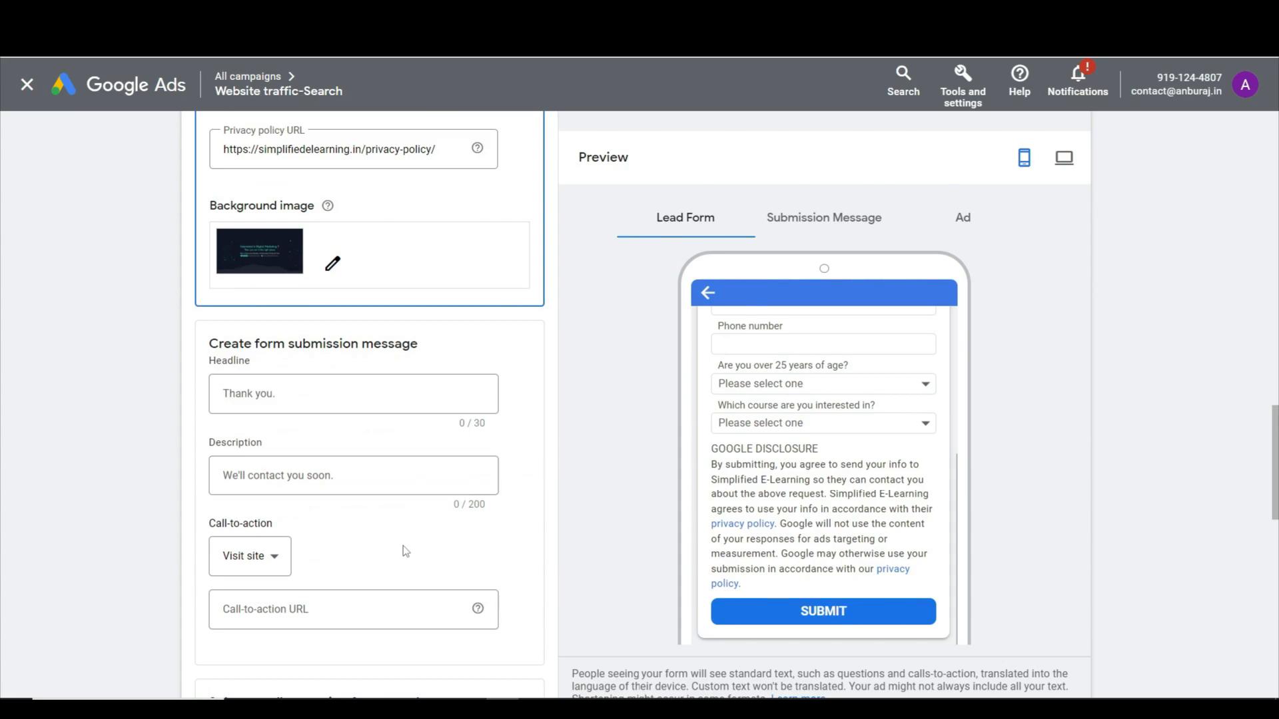
{"action": "left_click", "coordinate": [285, 397]}
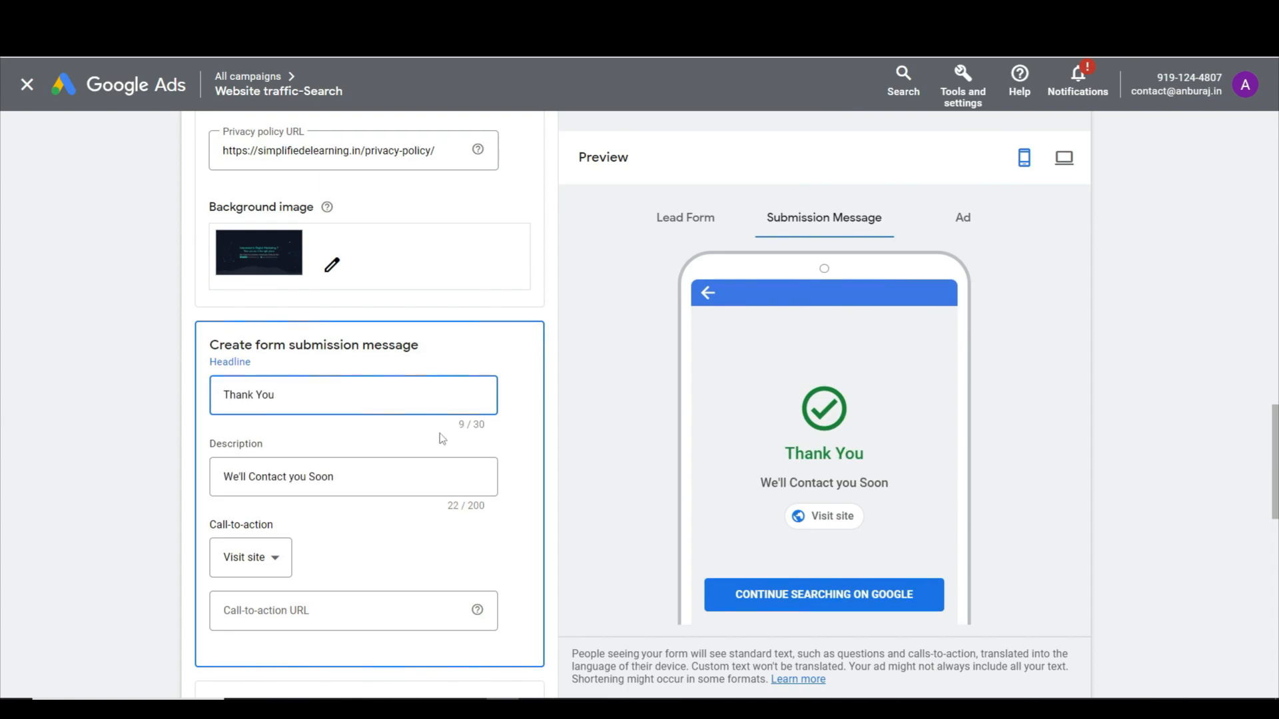
{"action": "left_click", "coordinate": [273, 567]}
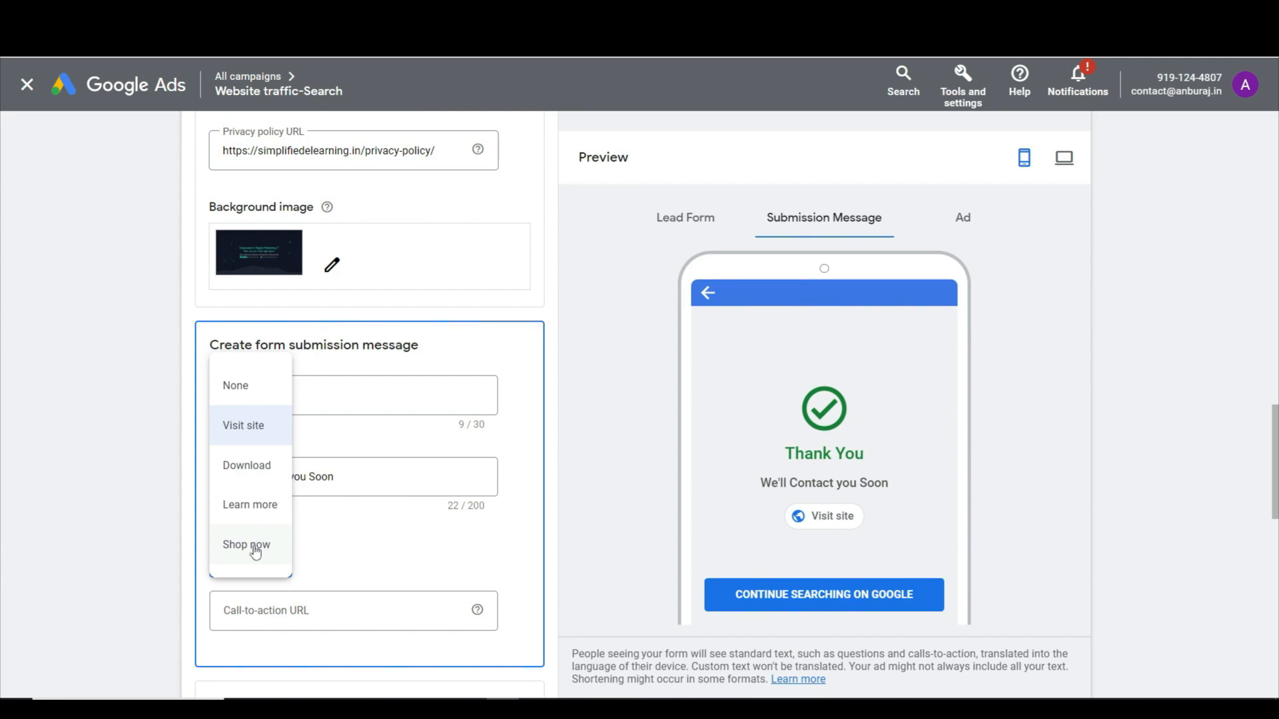
{"action": "left_click", "coordinate": [248, 432]}
{"action": "left_click", "coordinate": [339, 579]}
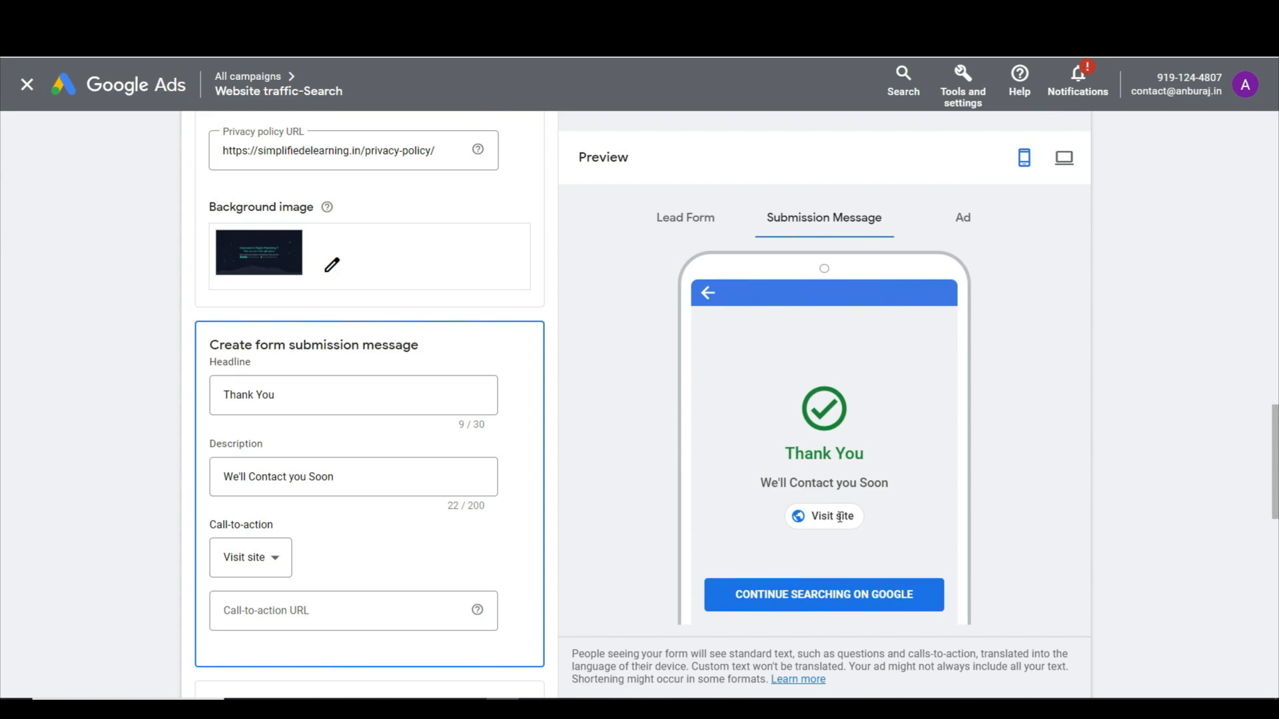
{"action": "left_click", "coordinate": [283, 609]}
{"action": "type", "text": "https://simplifiedelearning.in/"}
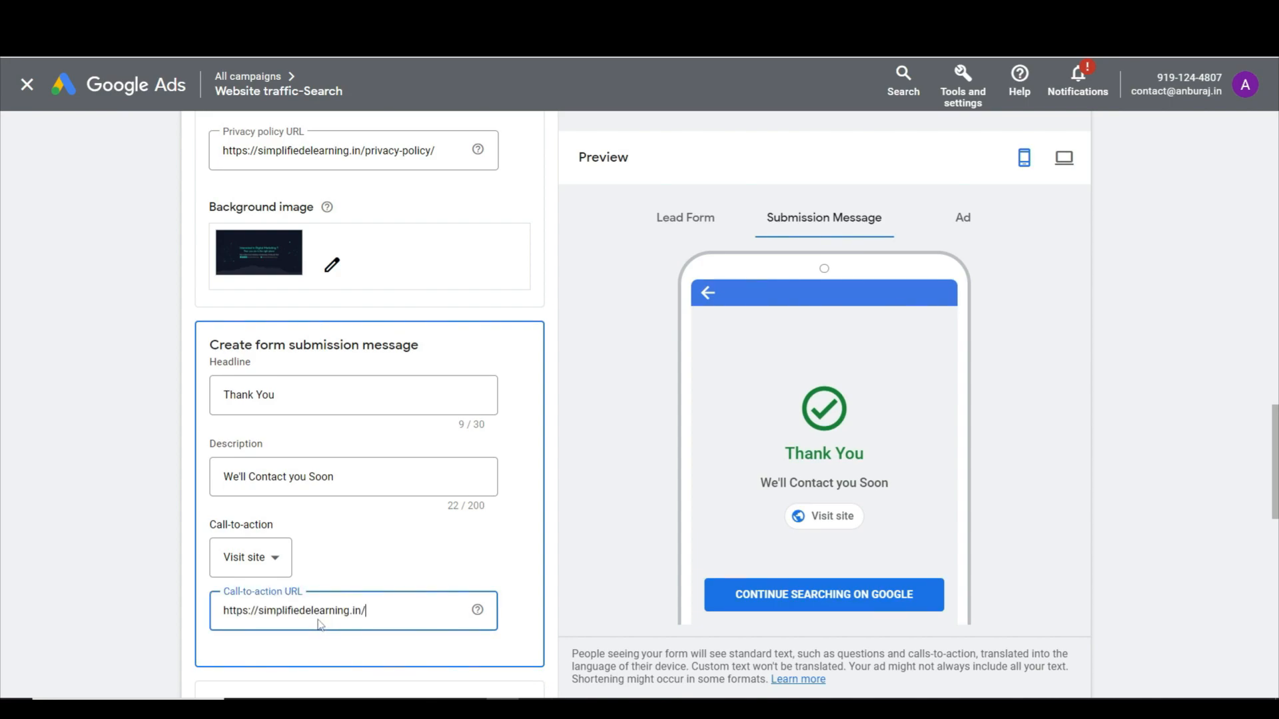
{"action": "left_click", "coordinate": [399, 557]}
Check the ad preview and choose "Request a demo" as the ad's call-to-action
{"action": "scroll", "coordinate": [398, 557], "scroll_direction": "down", "scroll_amount": 4}
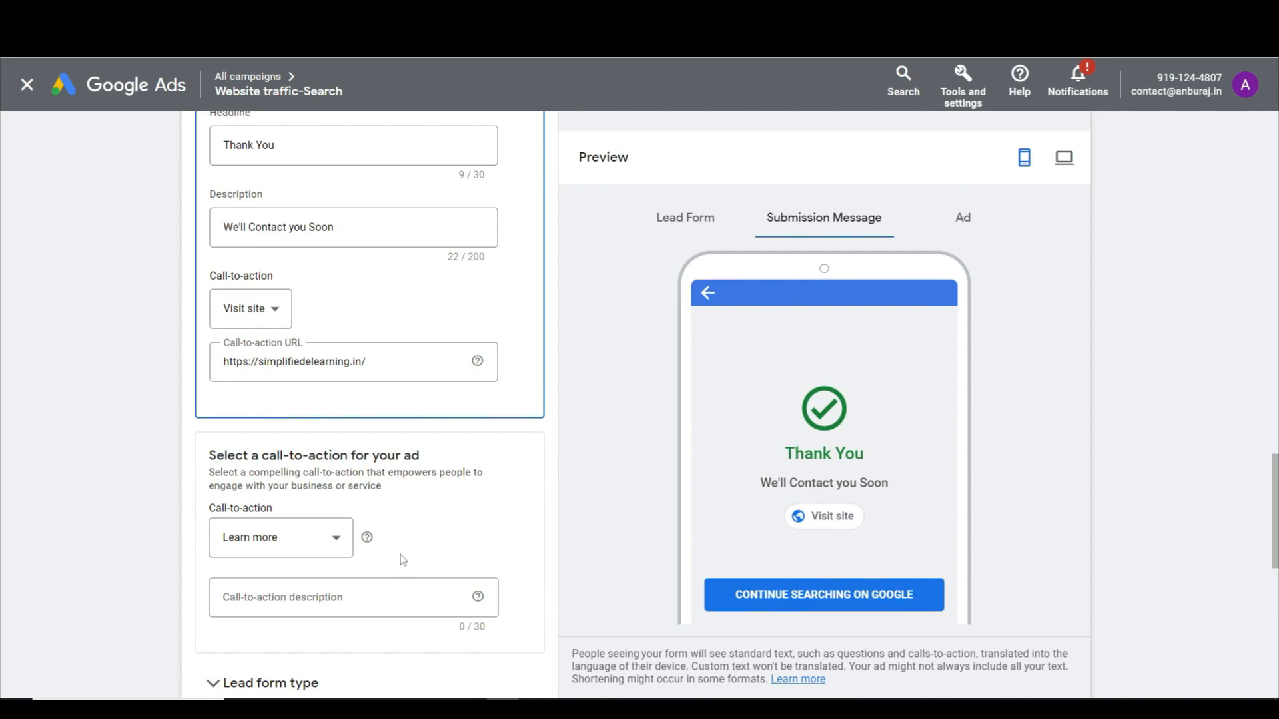
{"action": "left_click", "coordinate": [399, 560]}
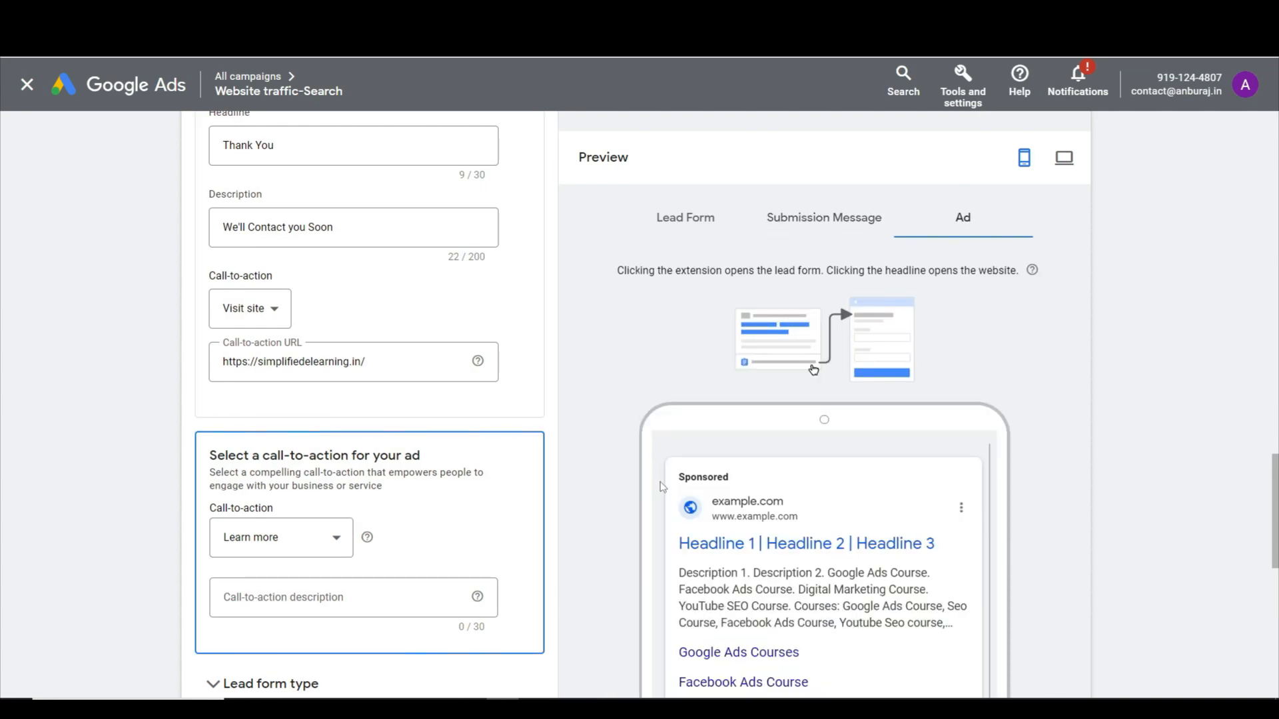
{"action": "scroll", "coordinate": [660, 487], "scroll_direction": "down", "scroll_amount": 2}
{"action": "scroll", "coordinate": [842, 481], "scroll_direction": "down", "scroll_amount": 3}
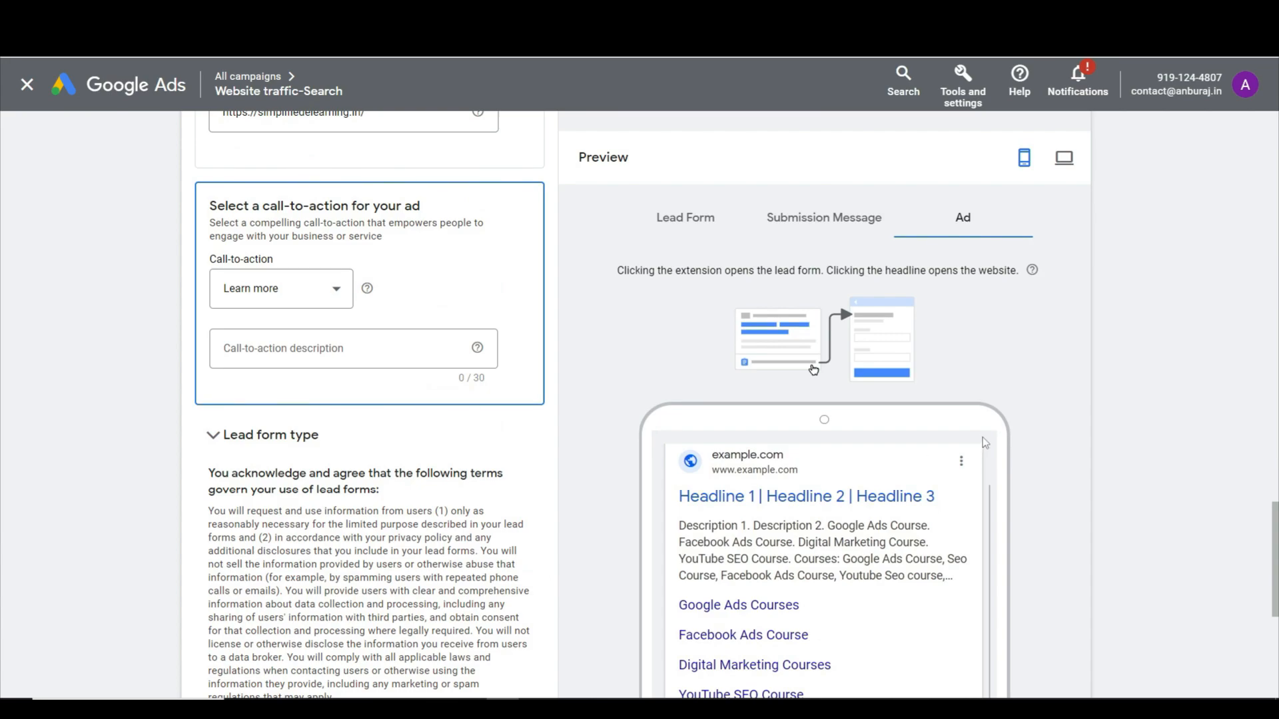
{"action": "scroll", "coordinate": [984, 443], "scroll_direction": "down", "scroll_amount": 4}
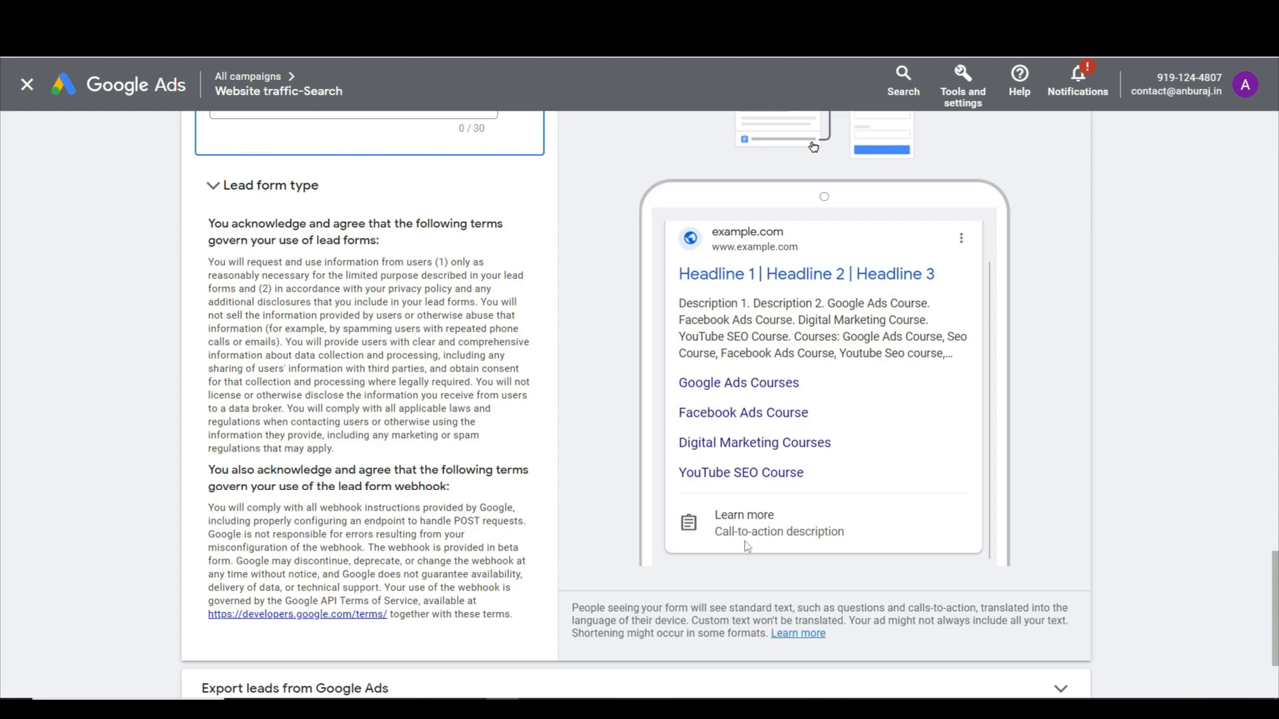
{"action": "scroll", "coordinate": [401, 418], "scroll_direction": "up", "scroll_amount": 1}
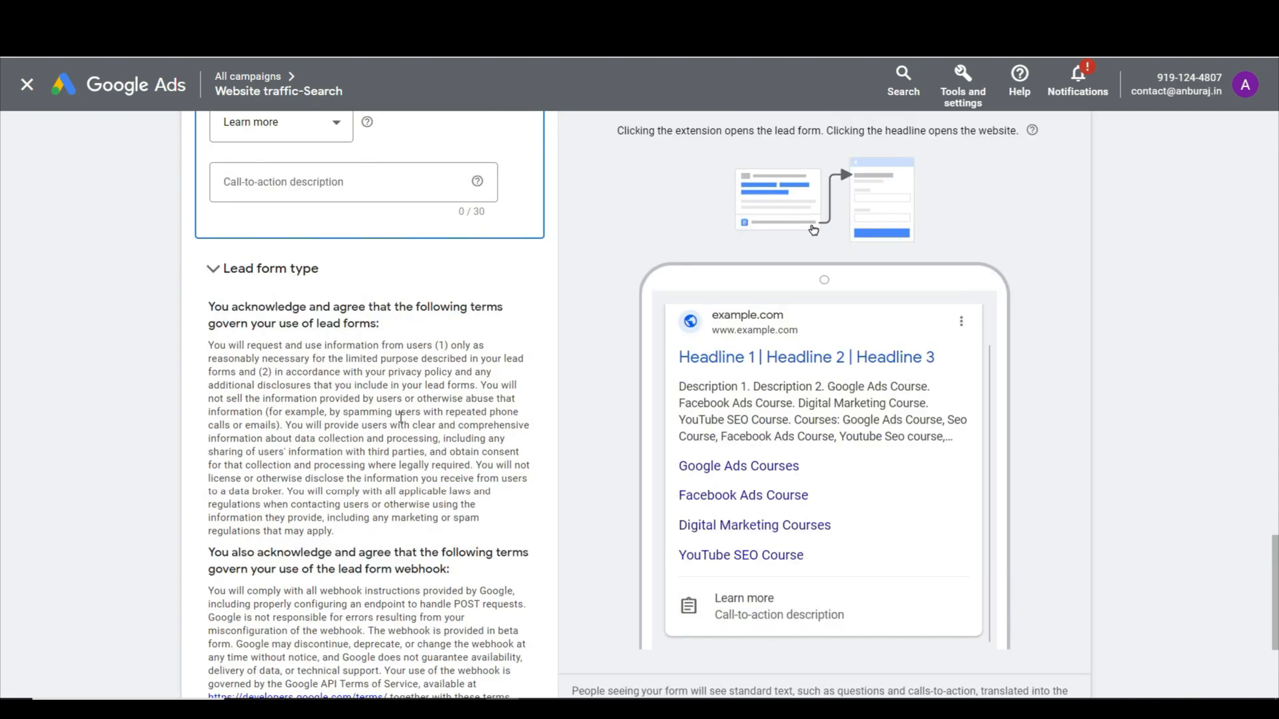
{"action": "scroll", "coordinate": [401, 418], "scroll_direction": "up", "scroll_amount": 1}
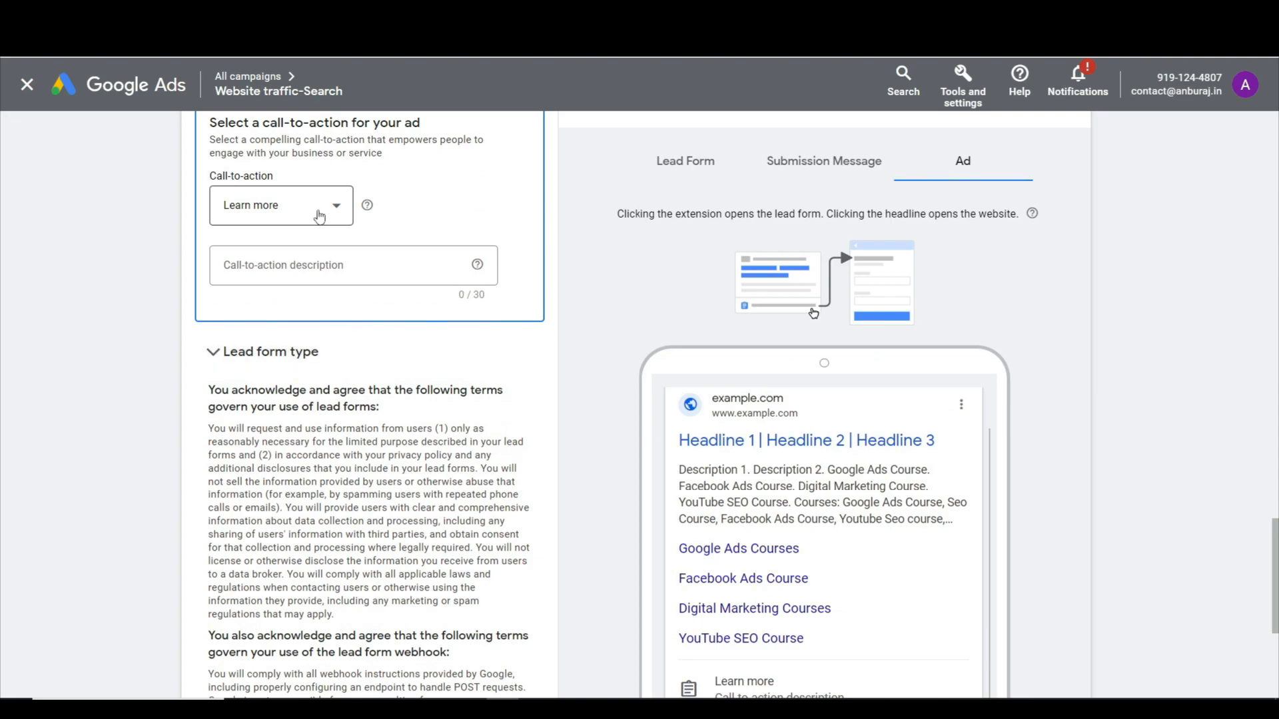
{"action": "left_click", "coordinate": [319, 216]}
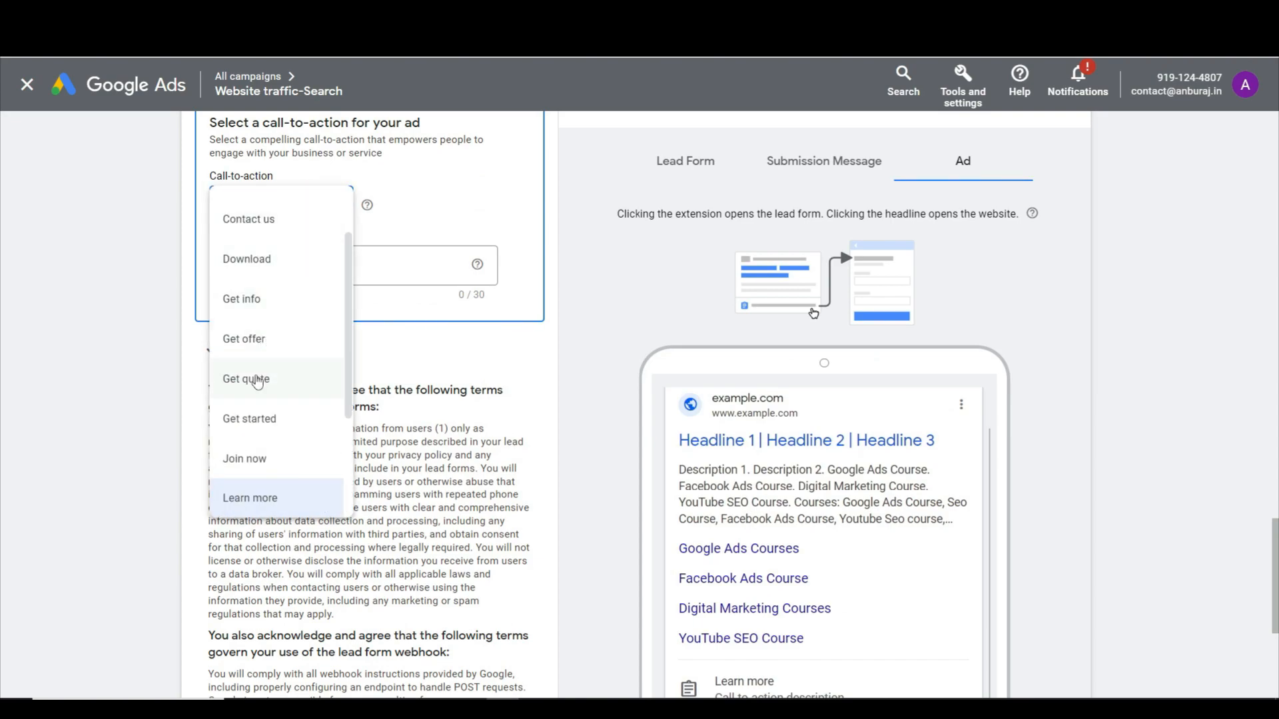
{"action": "scroll", "coordinate": [273, 420], "scroll_direction": "down", "scroll_amount": 2}
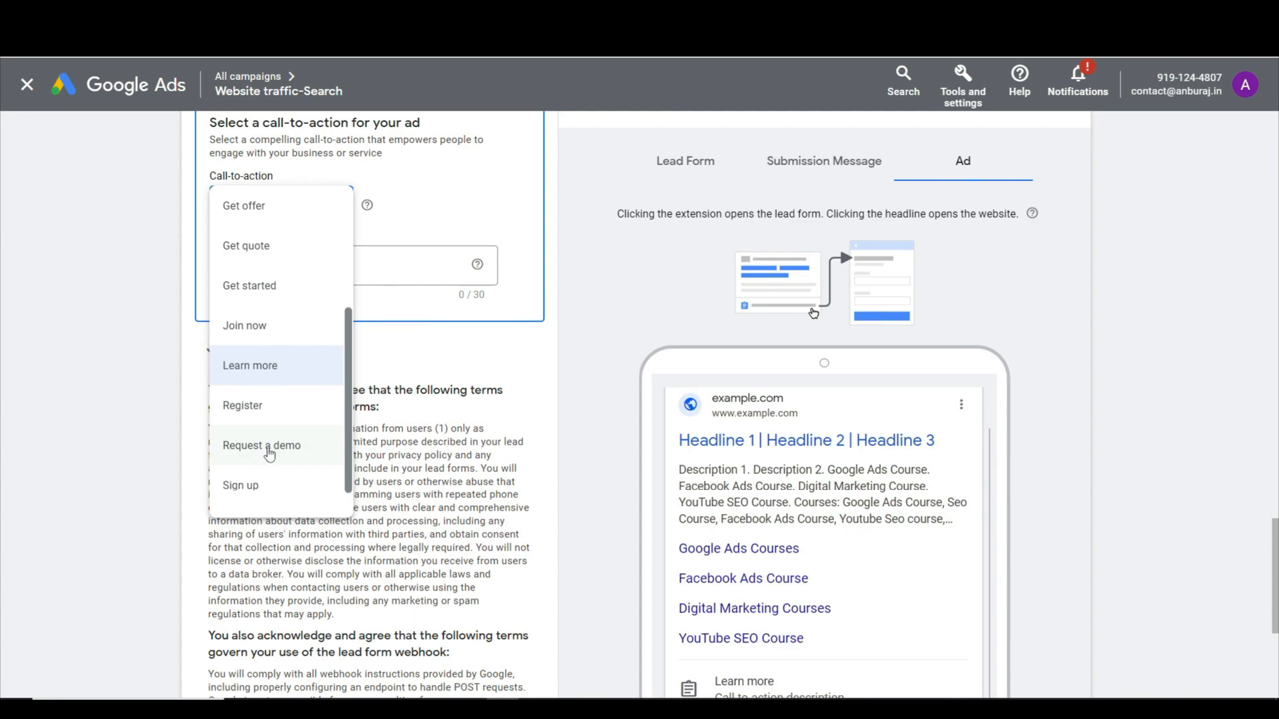
{"action": "left_click", "coordinate": [266, 453]}
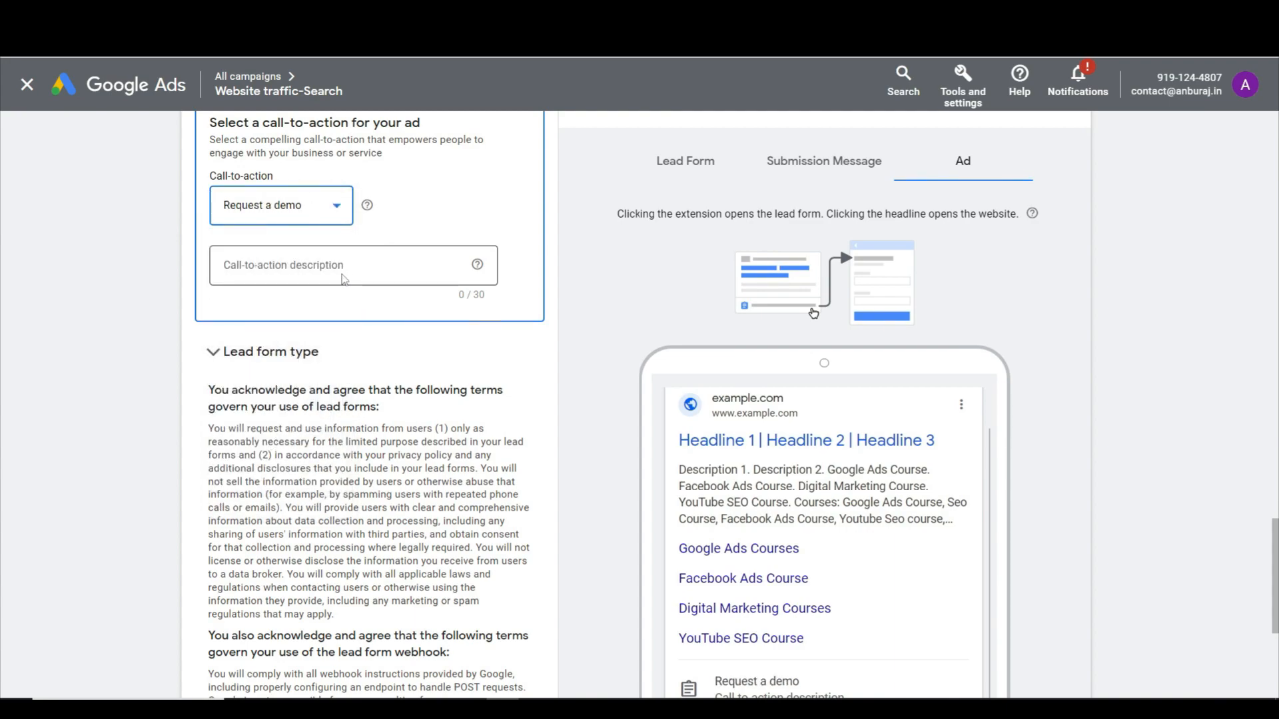
Enter "Basics to Advanced Level" as the ad's call-to-action description
{"action": "left_click", "coordinate": [341, 267]}
{"action": "type", "text": "Basics to Advanced Level"}
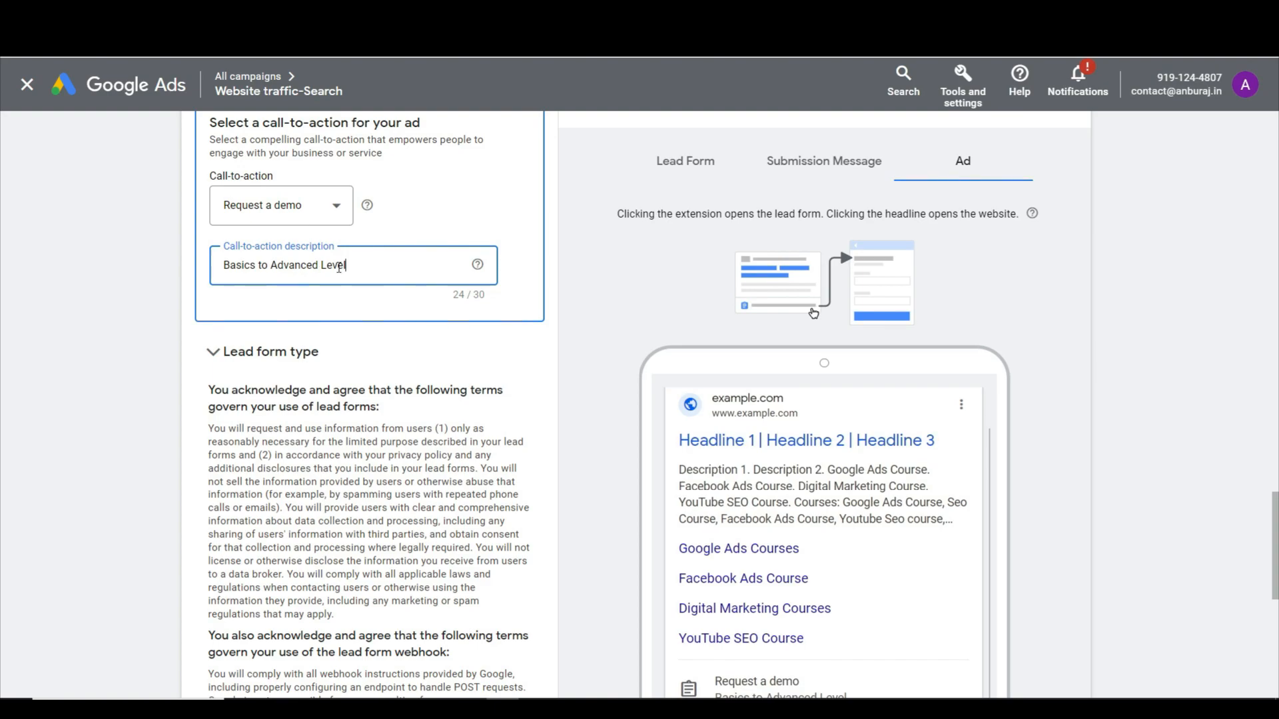
{"action": "left_click", "coordinate": [510, 283]}
Review the lead export options and save the lead form asset to the campaign
{"action": "scroll", "coordinate": [622, 384], "scroll_direction": "down", "scroll_amount": 3}
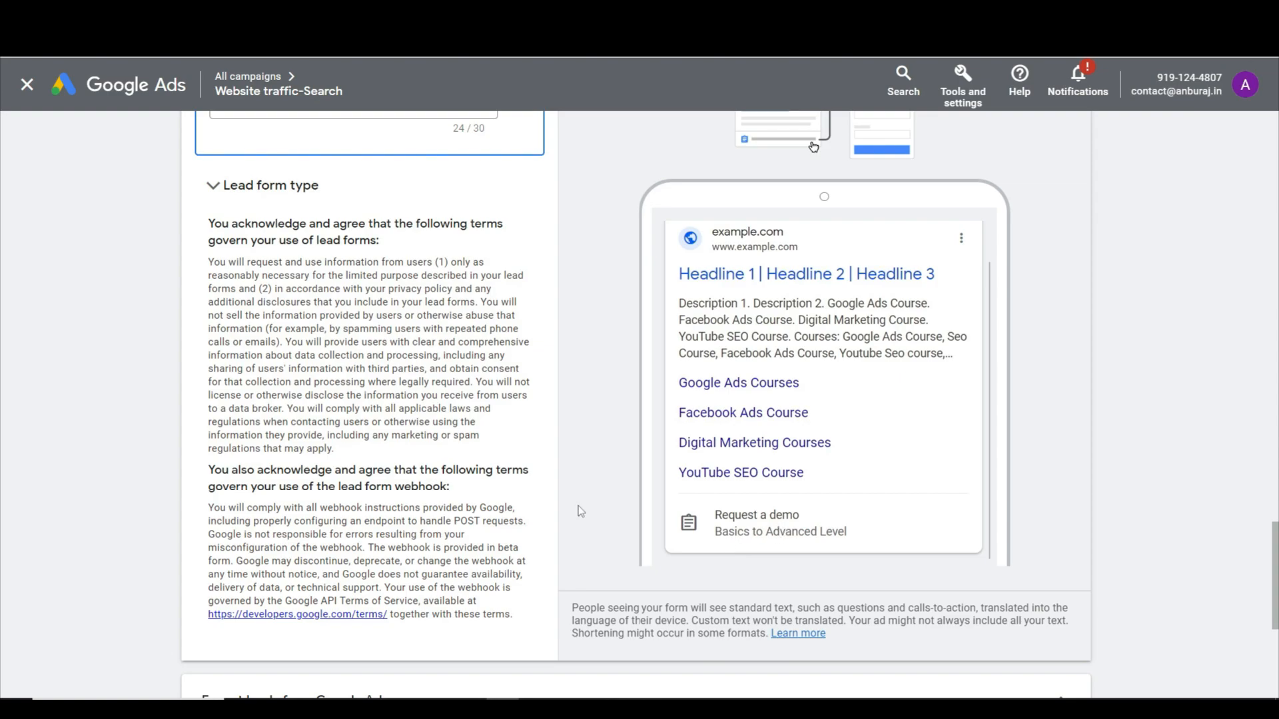
{"action": "scroll", "coordinate": [577, 505], "scroll_direction": "down", "scroll_amount": 5}
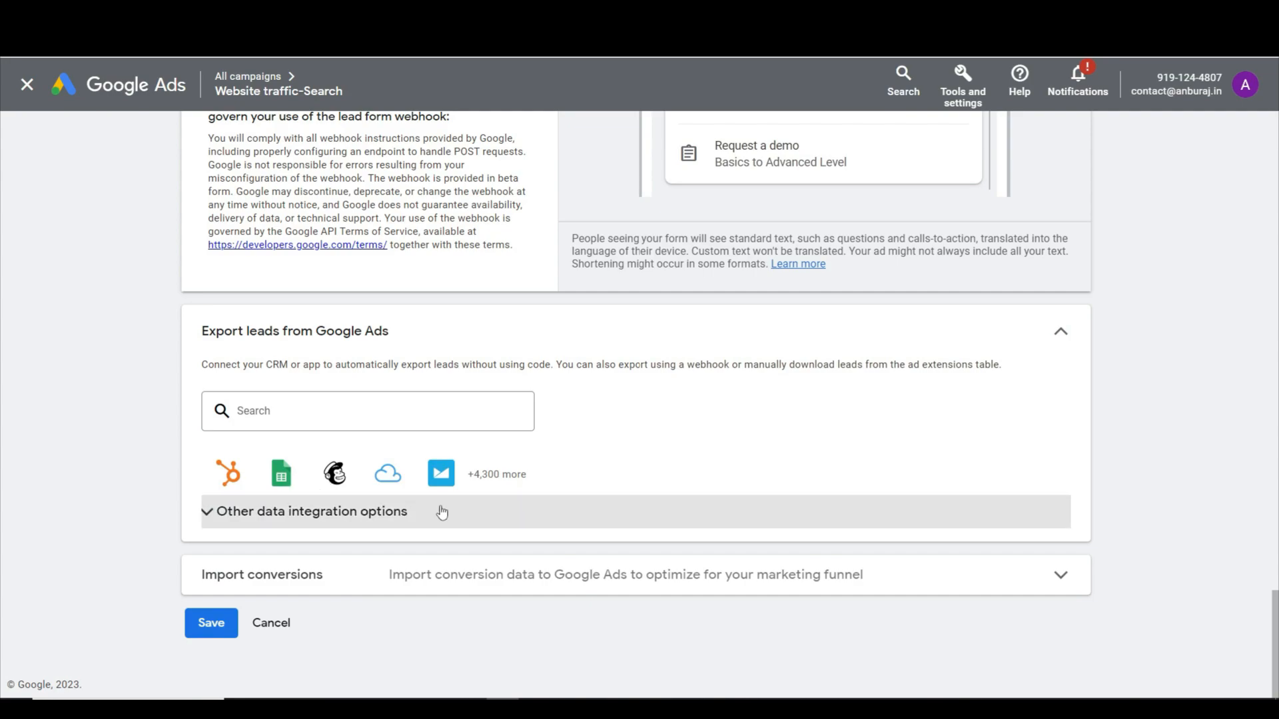
{"action": "left_click", "coordinate": [212, 624]}
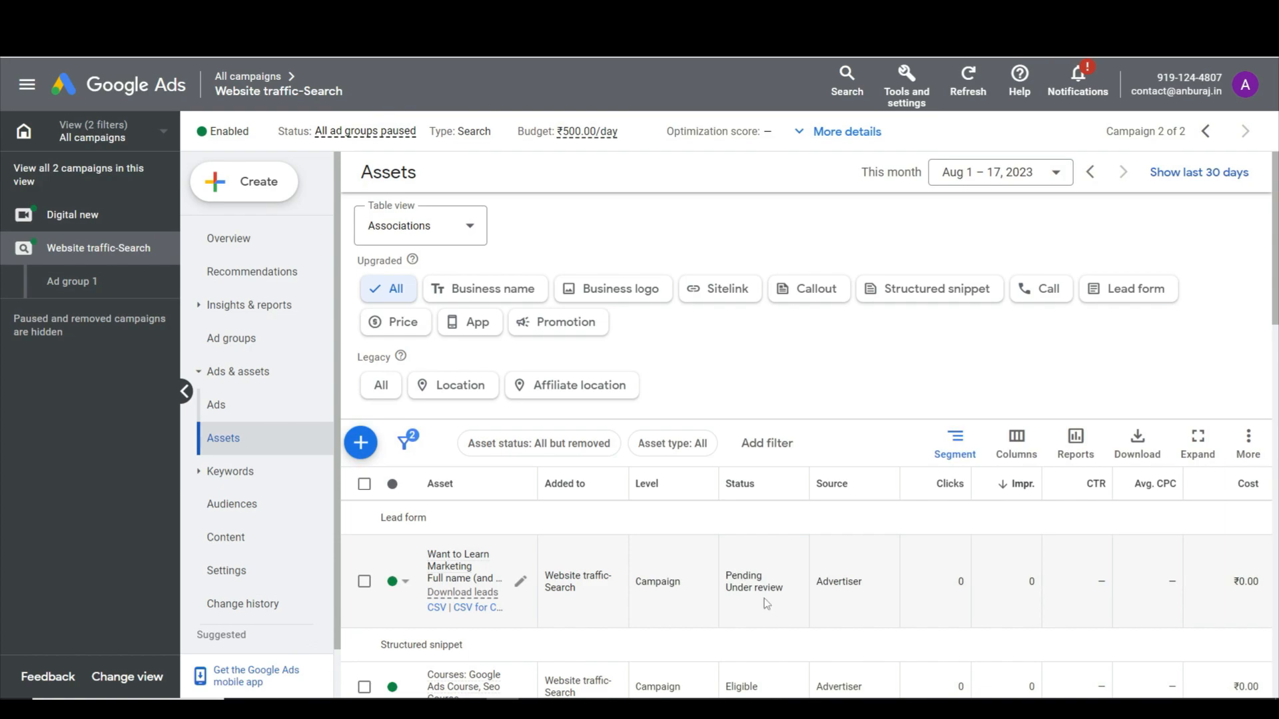
Download the new lead form's leads as CSV and open the report in Excel
{"action": "left_click", "coordinate": [443, 608]}
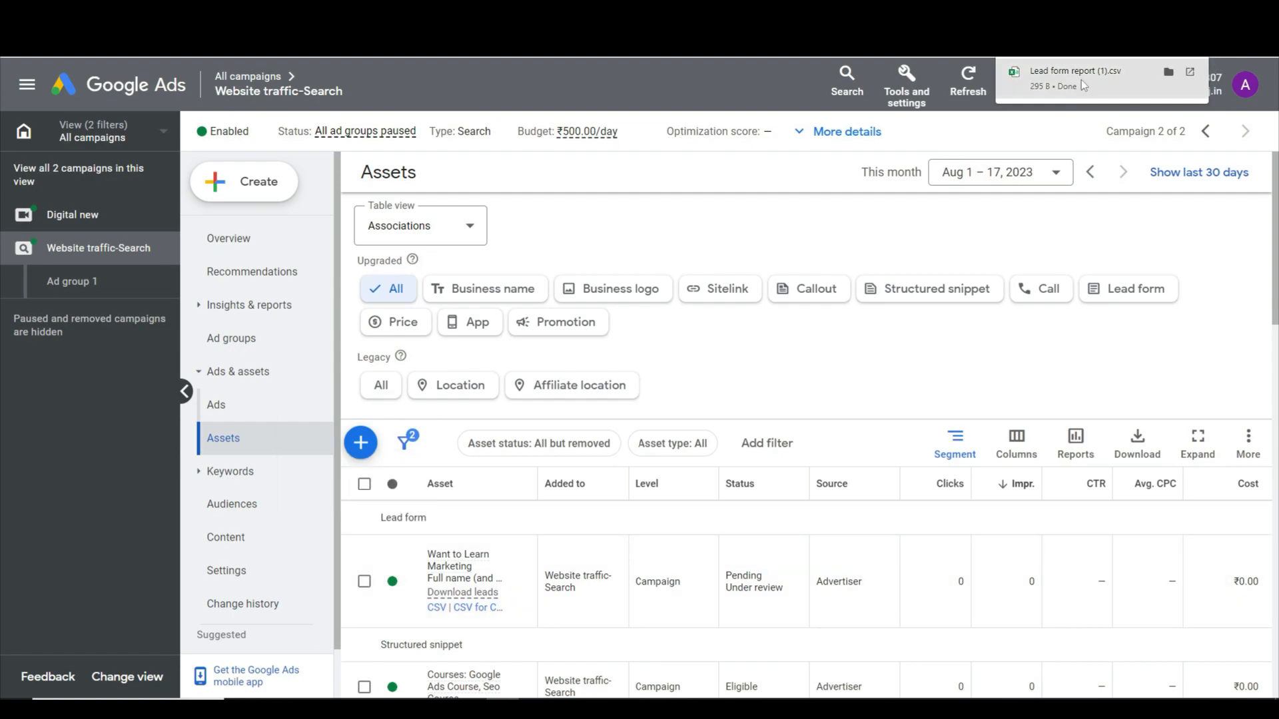
{"action": "left_click", "coordinate": [1081, 78]}
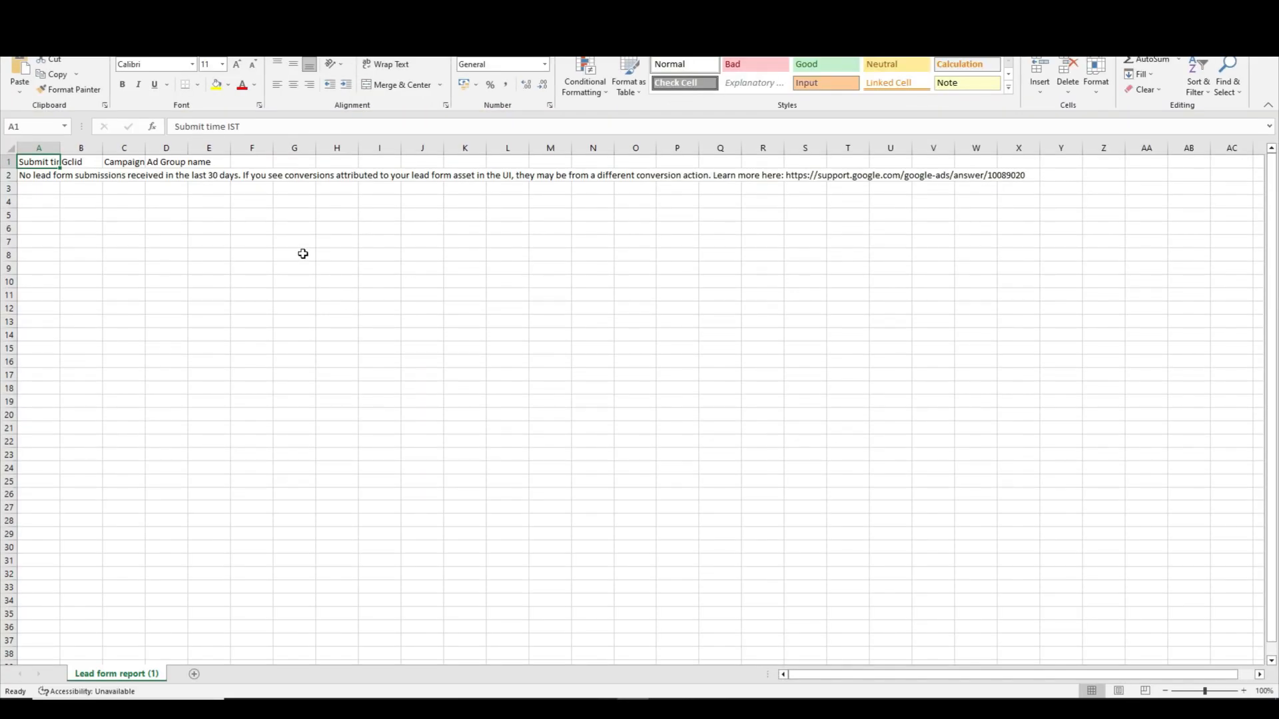